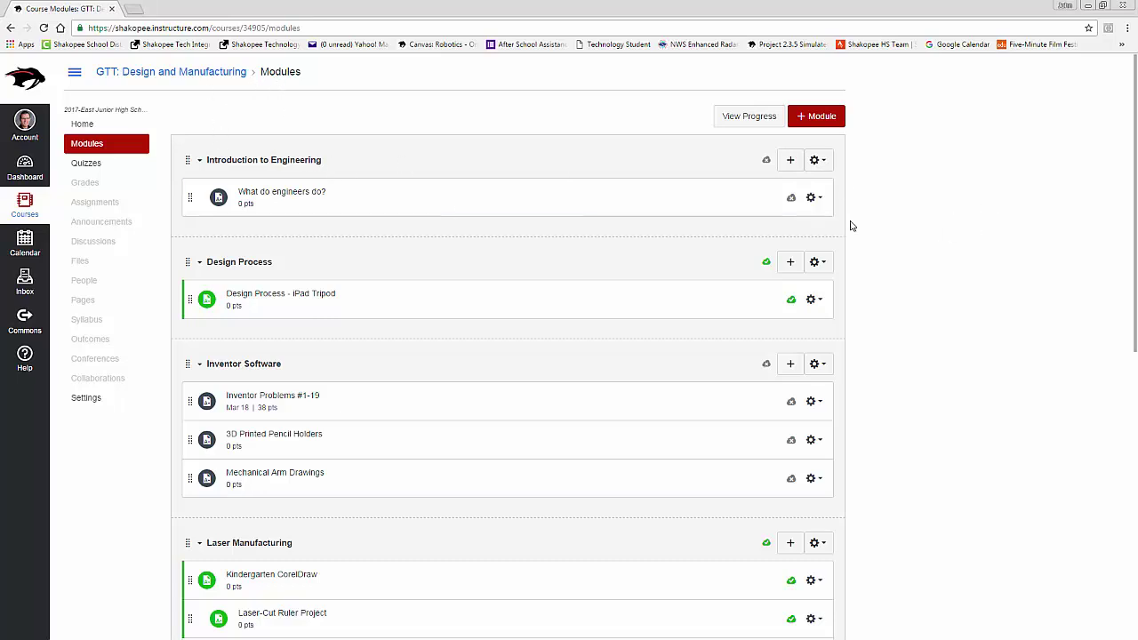
Scroll down the Canvas Modules page to reach the Laser Manufacturing module.
scroll(940, 205, "down", 3)
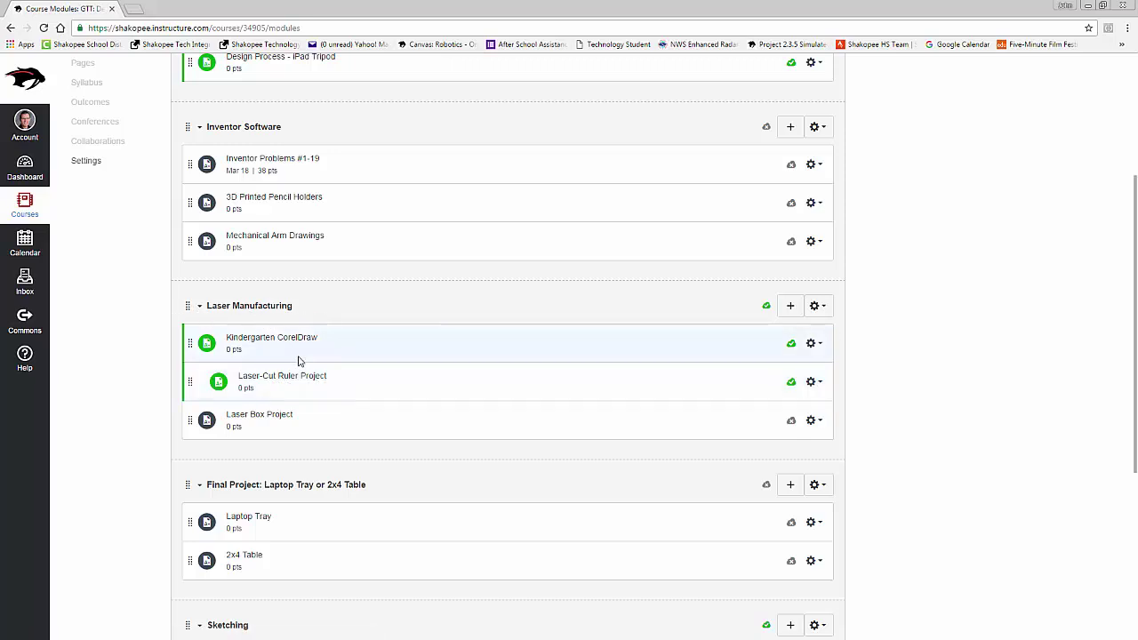
Open the Laser-Cut Ruler Project assignment and download 'Ruler Student Template - Start Here.cdr'.
left_click(296, 378)
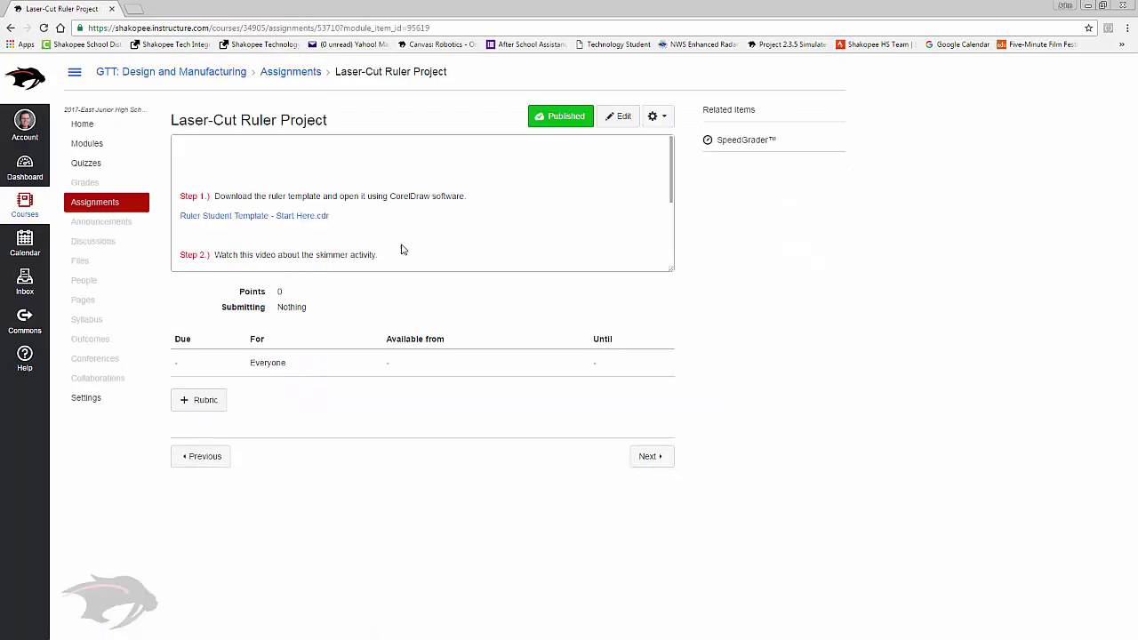
left_click_drag(673, 279, 681, 439)
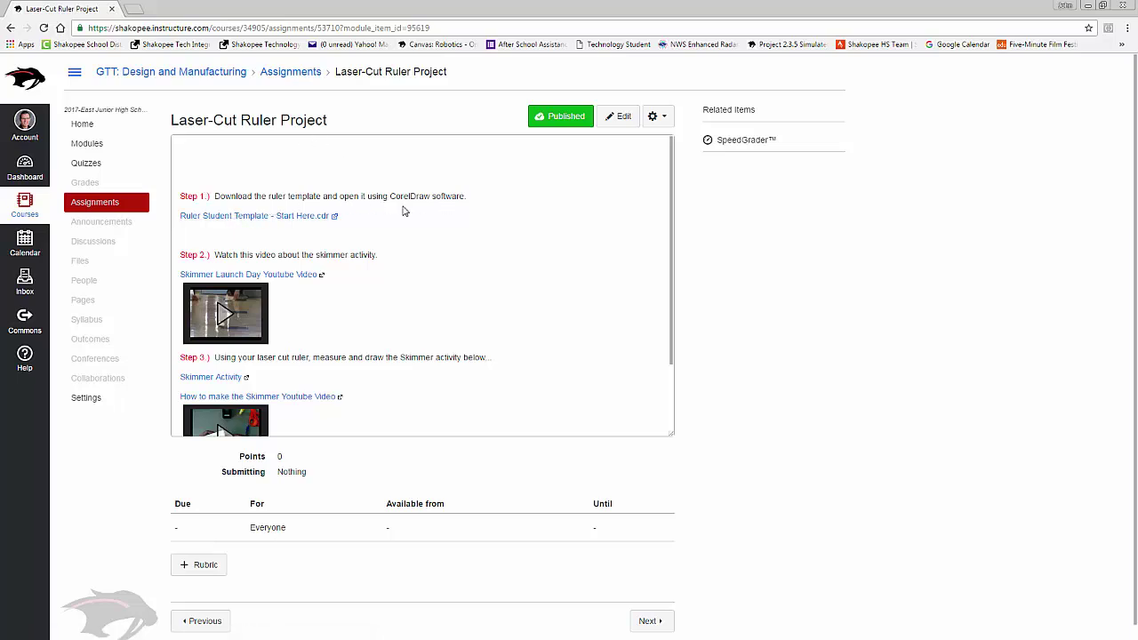
left_click(257, 220)
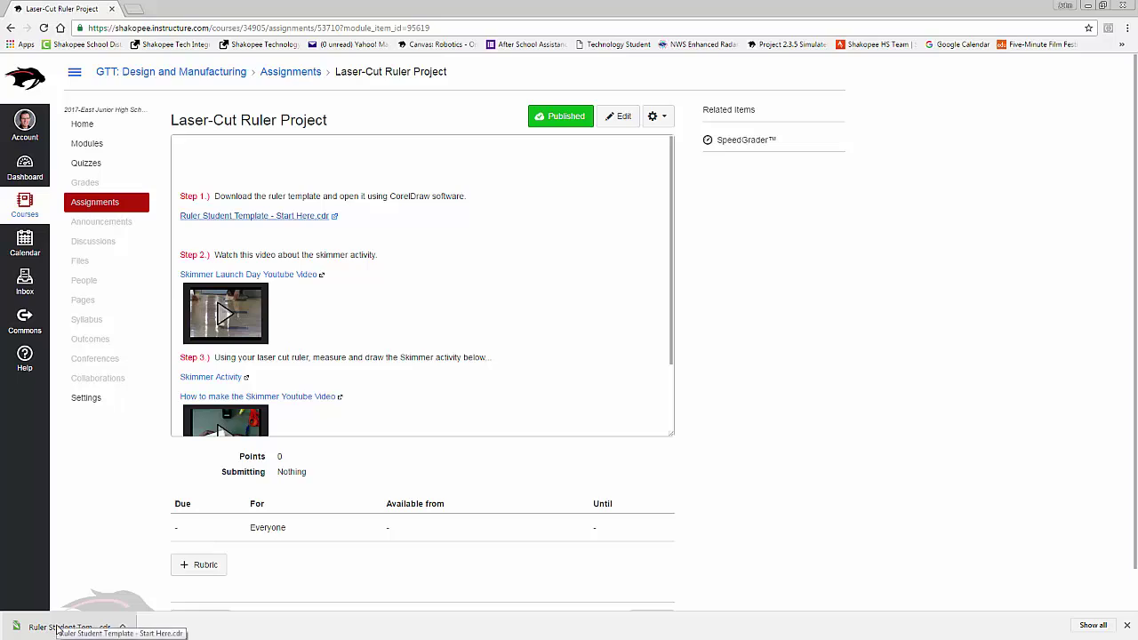
Open the downloaded template in CorelDRAW and close the sign-in prompt with 'Don't show again' ticked.
left_click(58, 627)
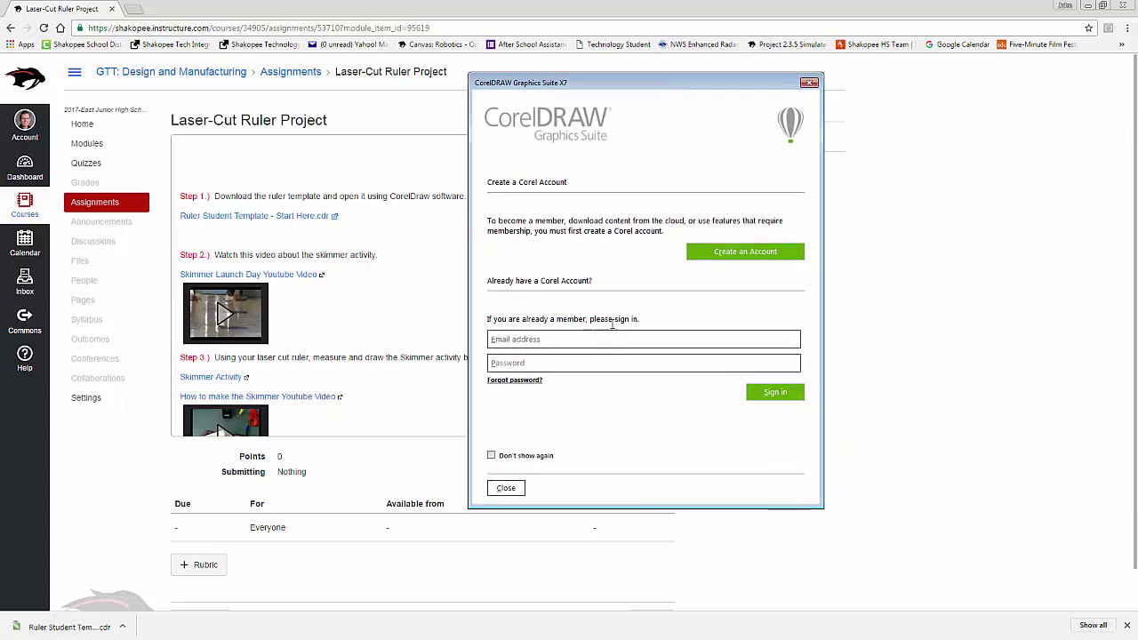
left_click(491, 456)
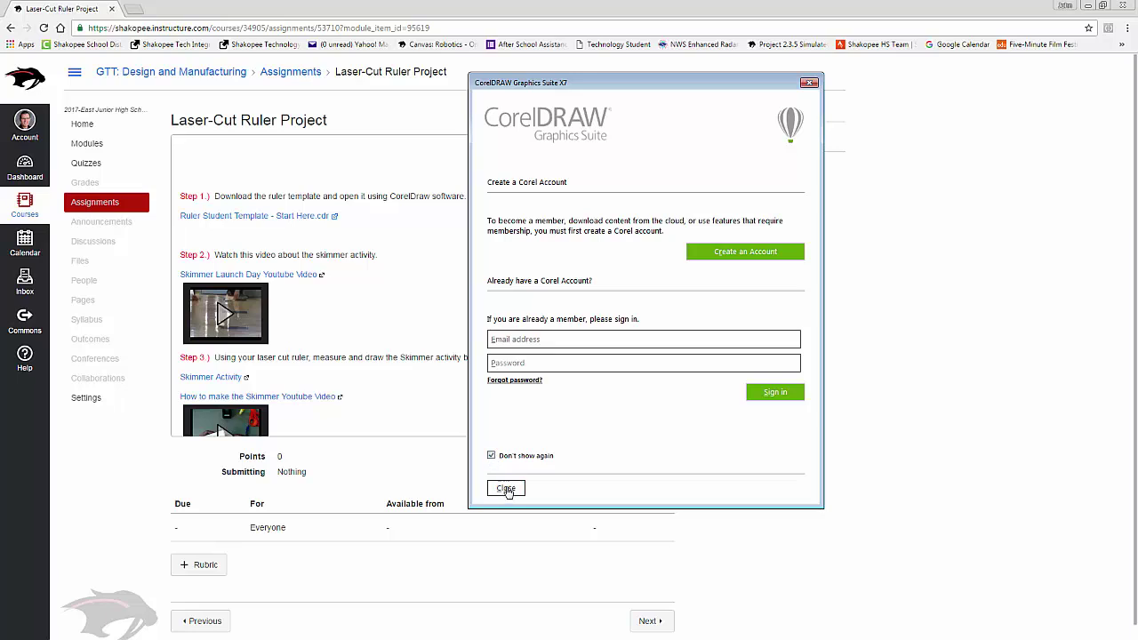
left_click(506, 488)
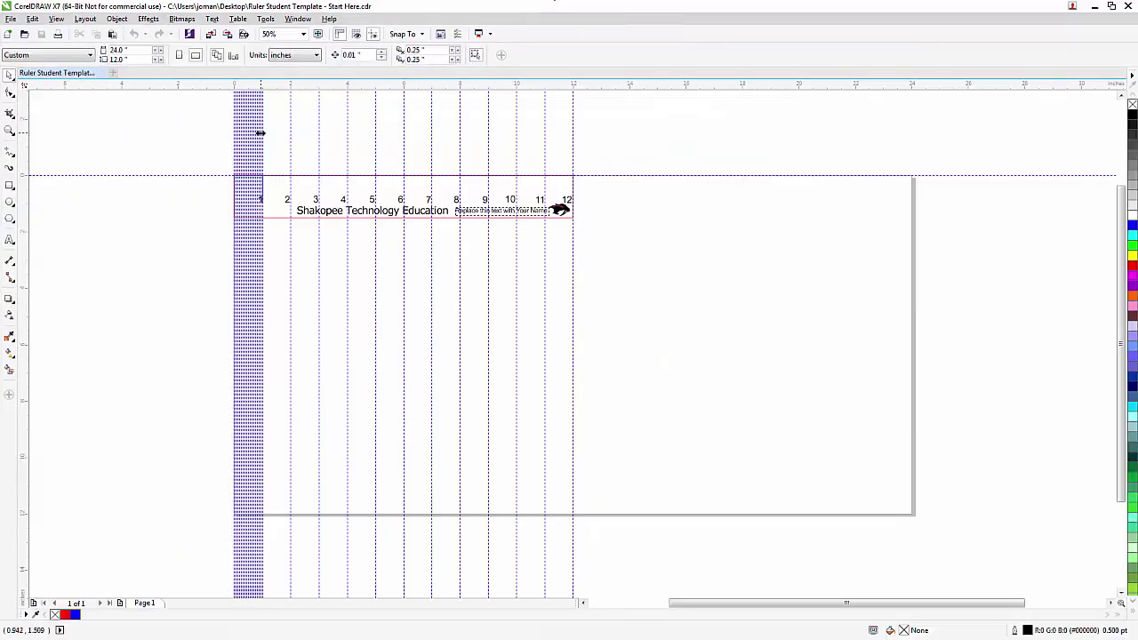
Zoom in on the ruler and confirm the 11-inch guideline is locked.
scroll(402, 183, "up", 3)
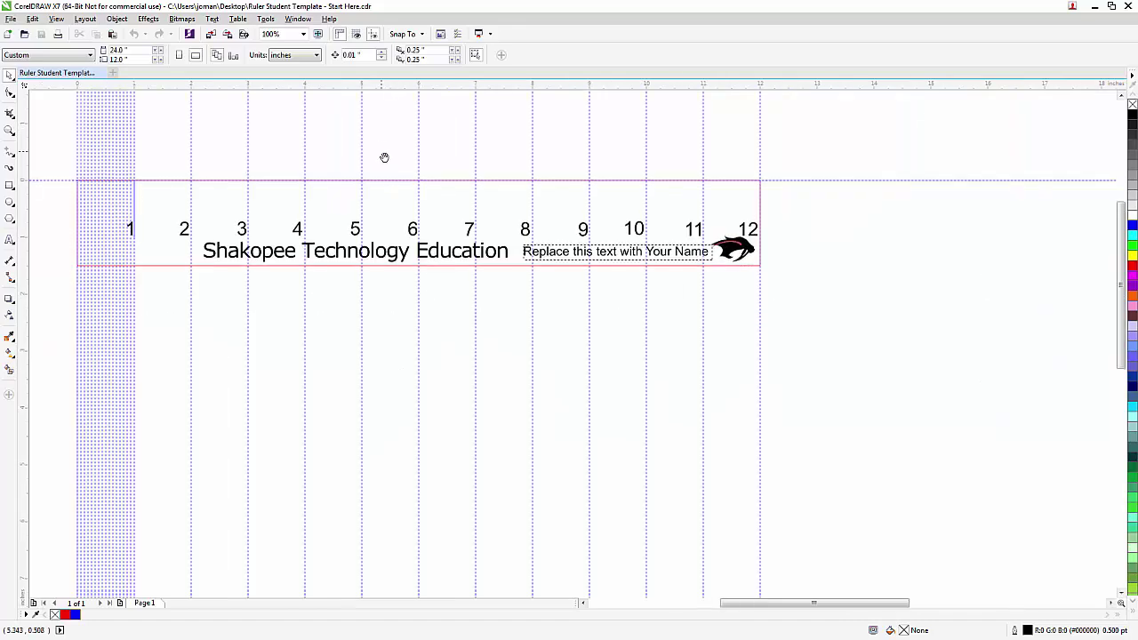
scroll(424, 221, "down", 4)
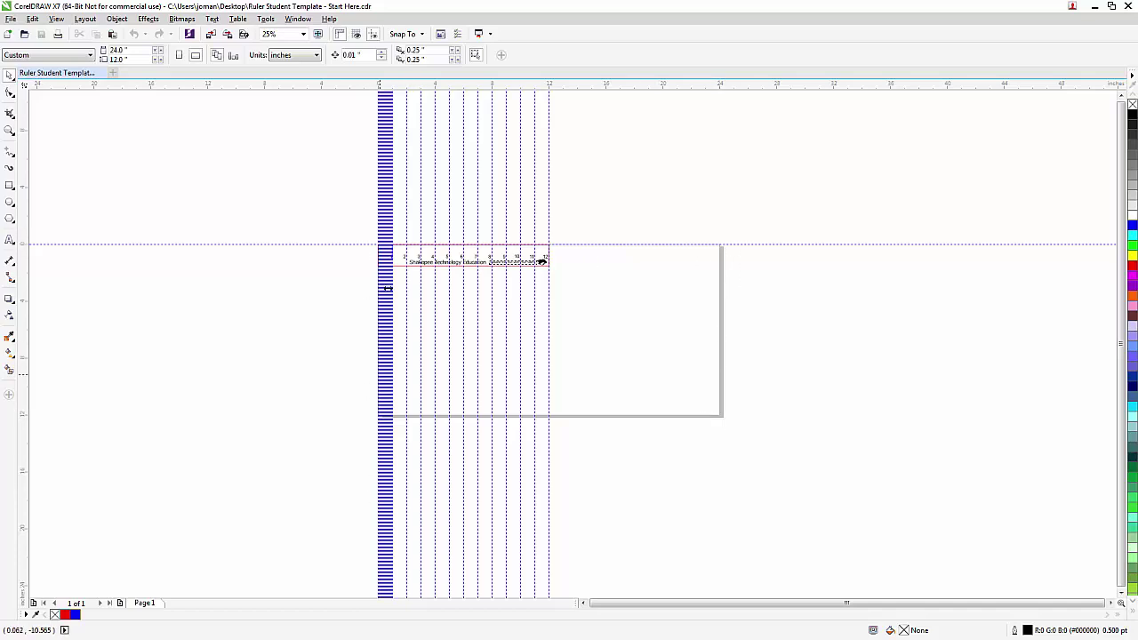
scroll(479, 252, "up", 2)
scroll(479, 252, "up", 2)
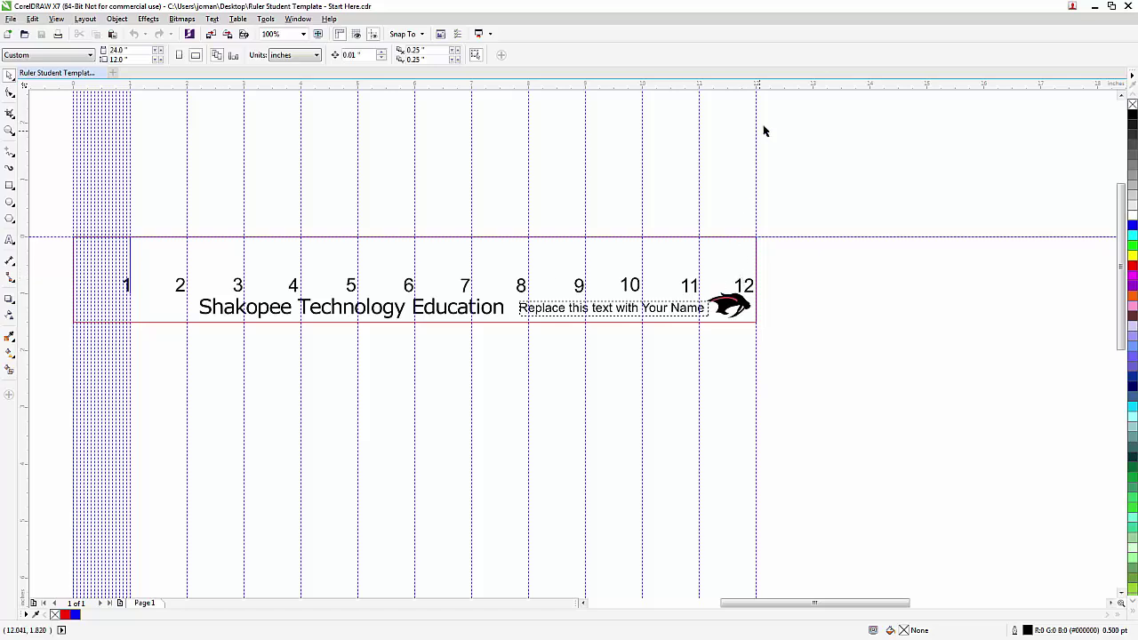
left_click(700, 155)
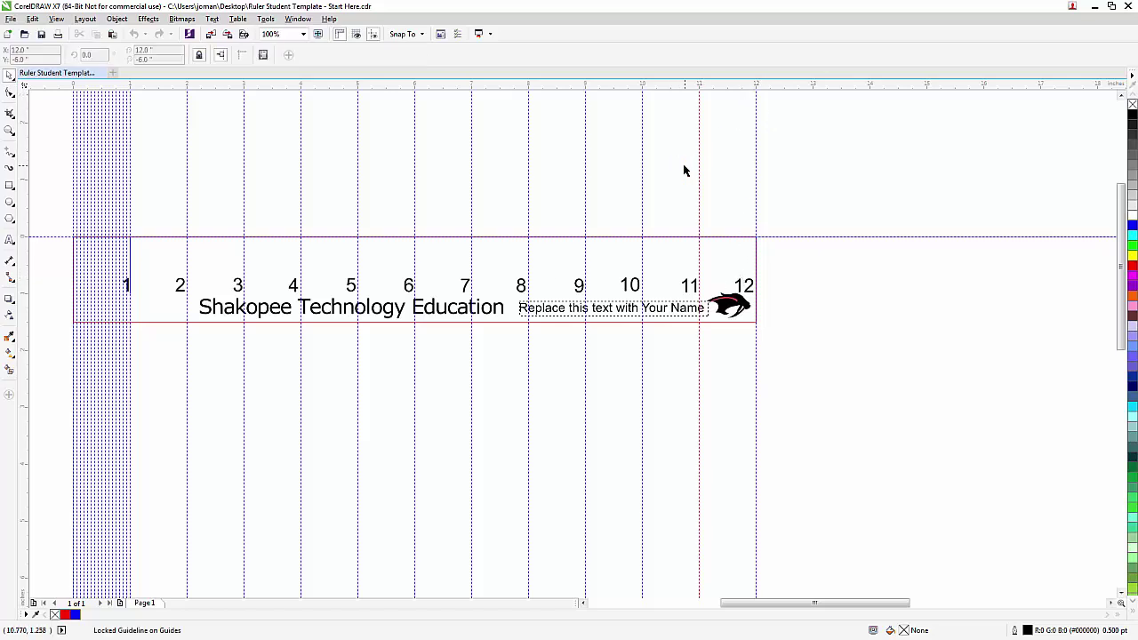
left_click(685, 171)
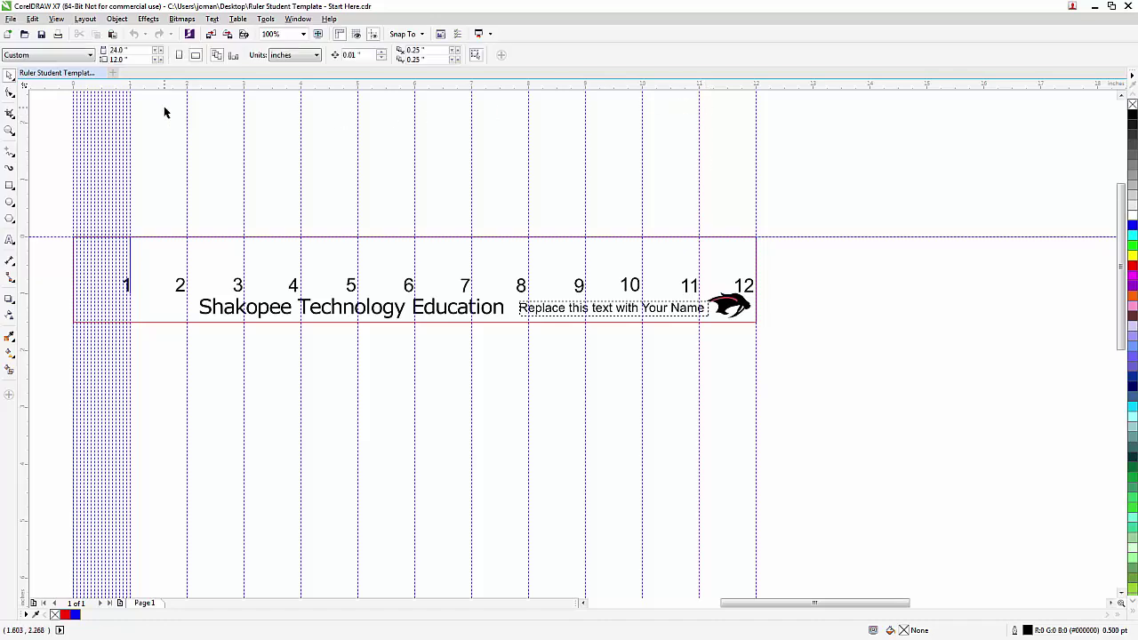
Zoom to 800% on the ruler's left end and pan to show its top edge.
scroll(43, 225, "up", 2)
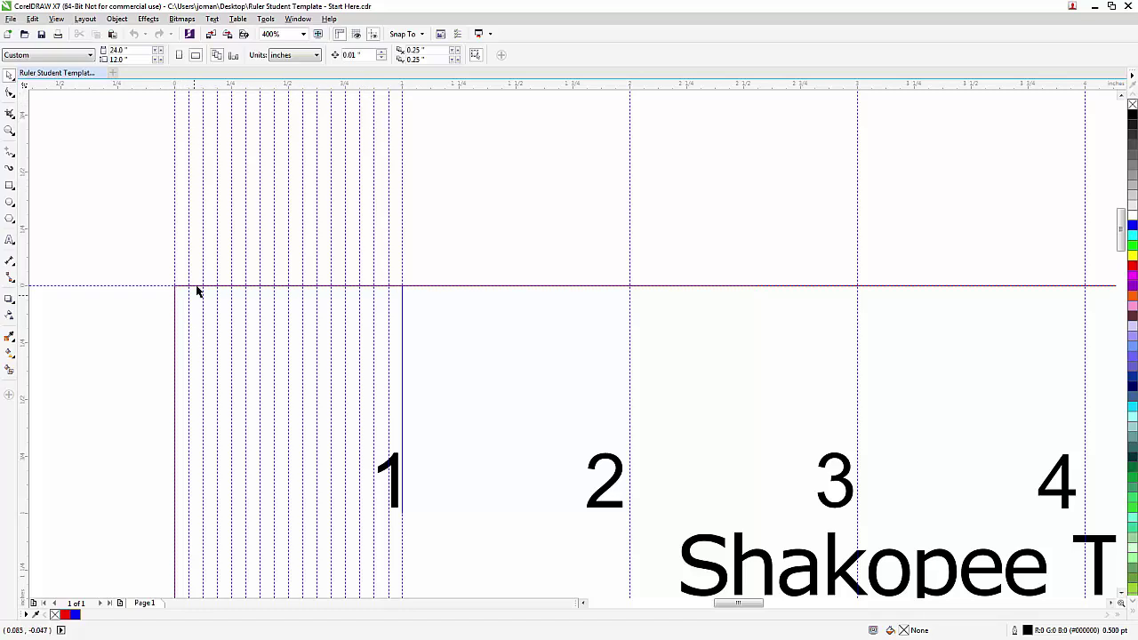
scroll(294, 124, "up", 1)
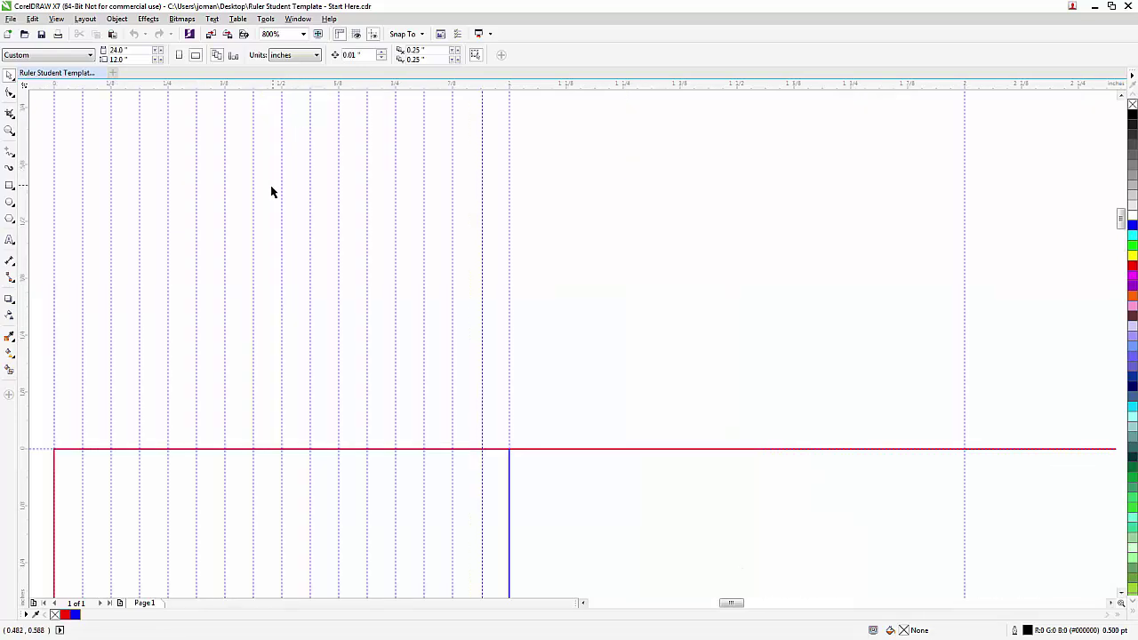
scroll(272, 191, "down", 2)
left_click_drag(287, 232, 287, 99)
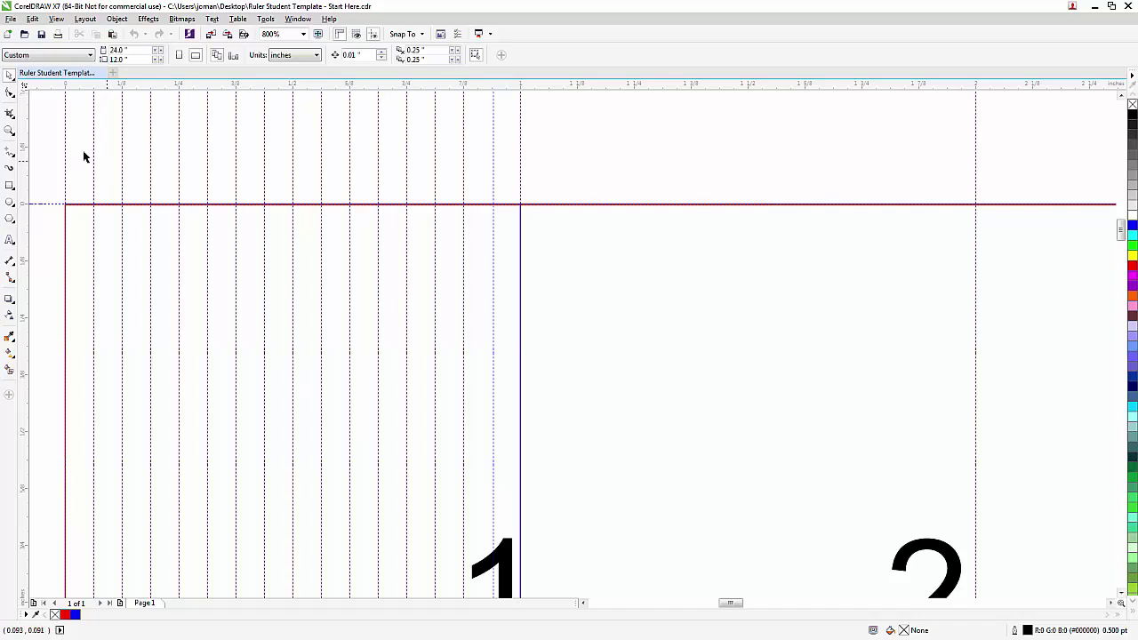
Draw a vertical 2-point line at the 1/2-inch guideline and set its height to 0.5 inch.
left_click(11, 157)
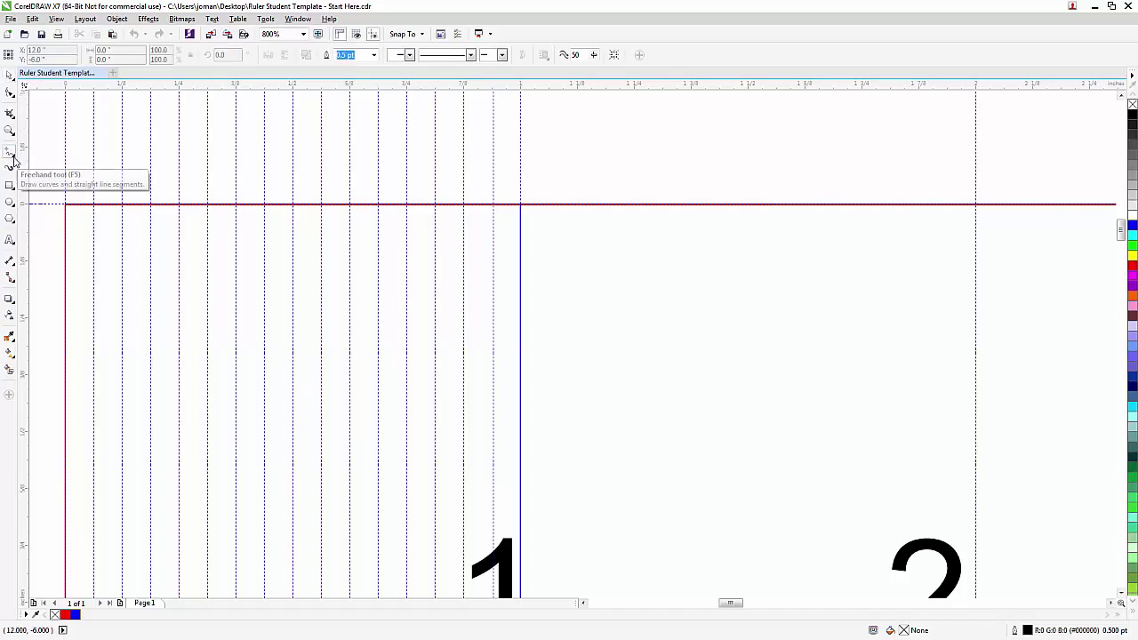
left_click(14, 158)
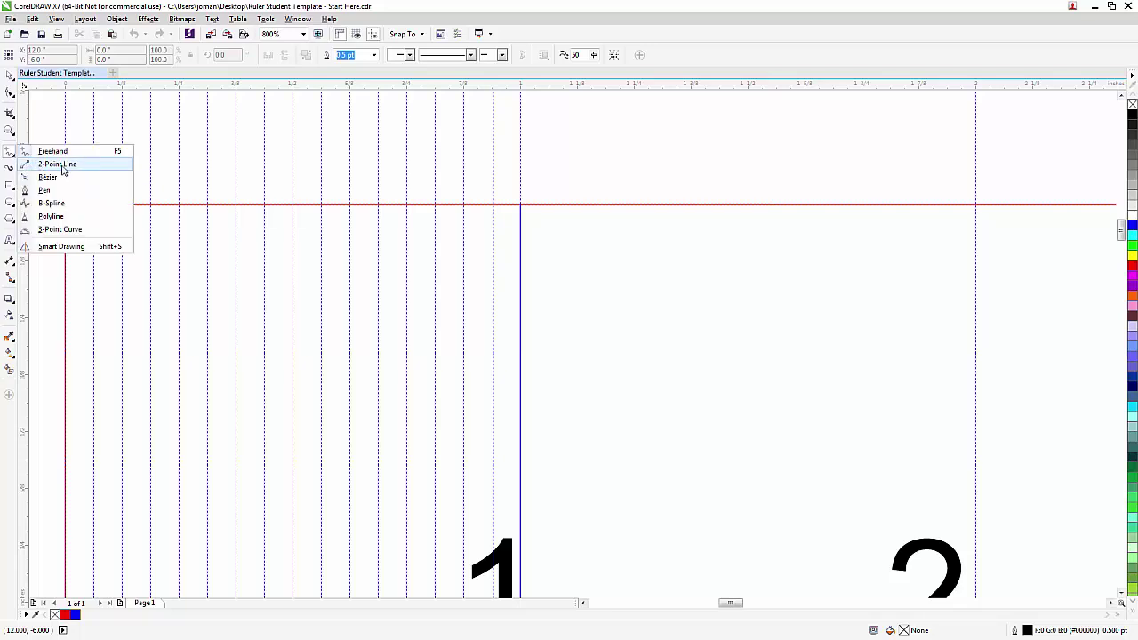
left_click(64, 168)
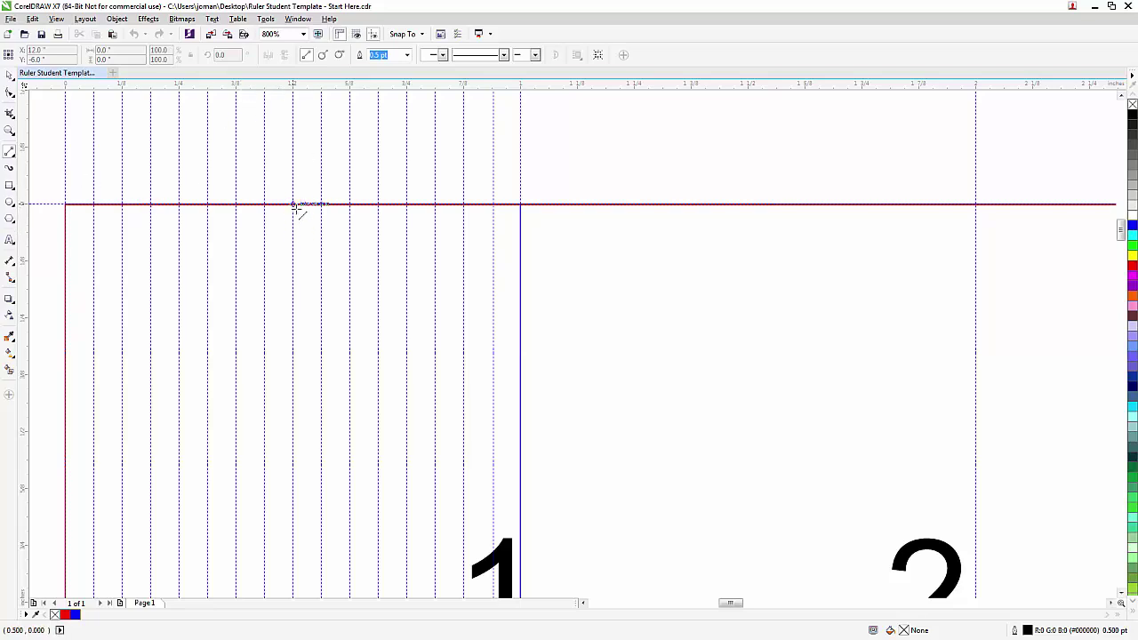
left_click_drag(295, 206, 293, 414)
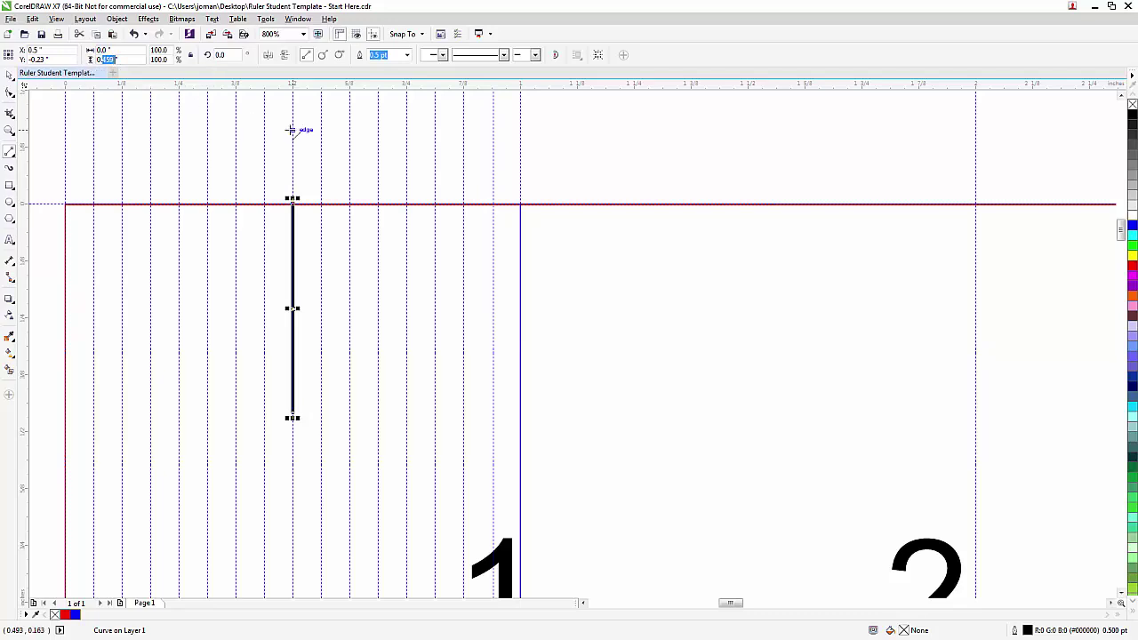
type("0.5")
key("Return")
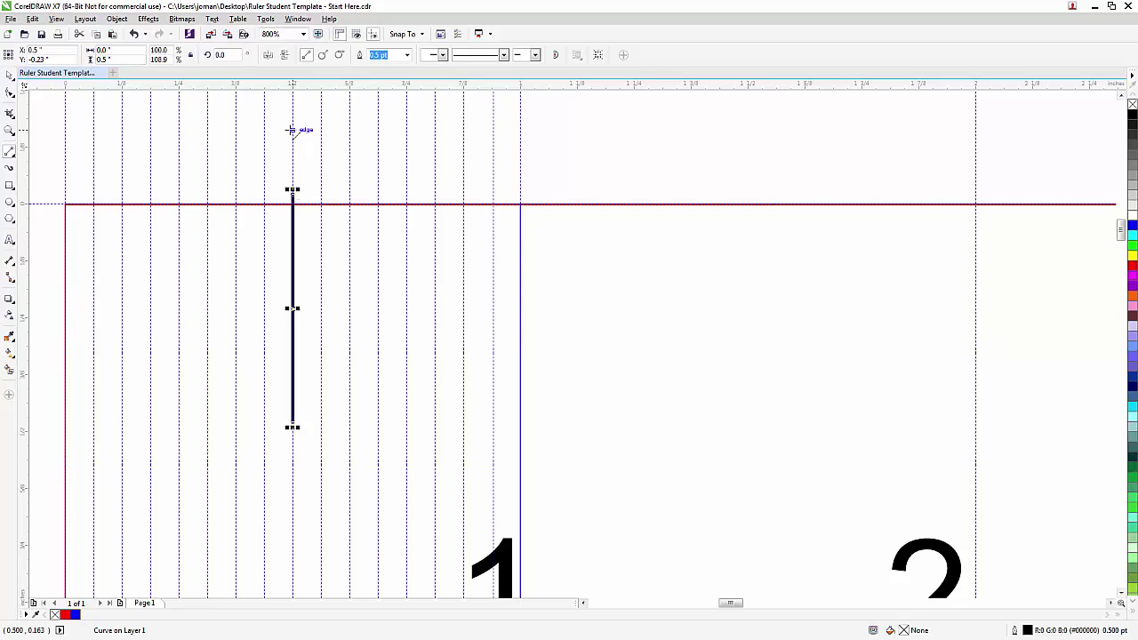
Snap the half-inch tick's top end onto the ruler's top edge.
left_click(9, 76)
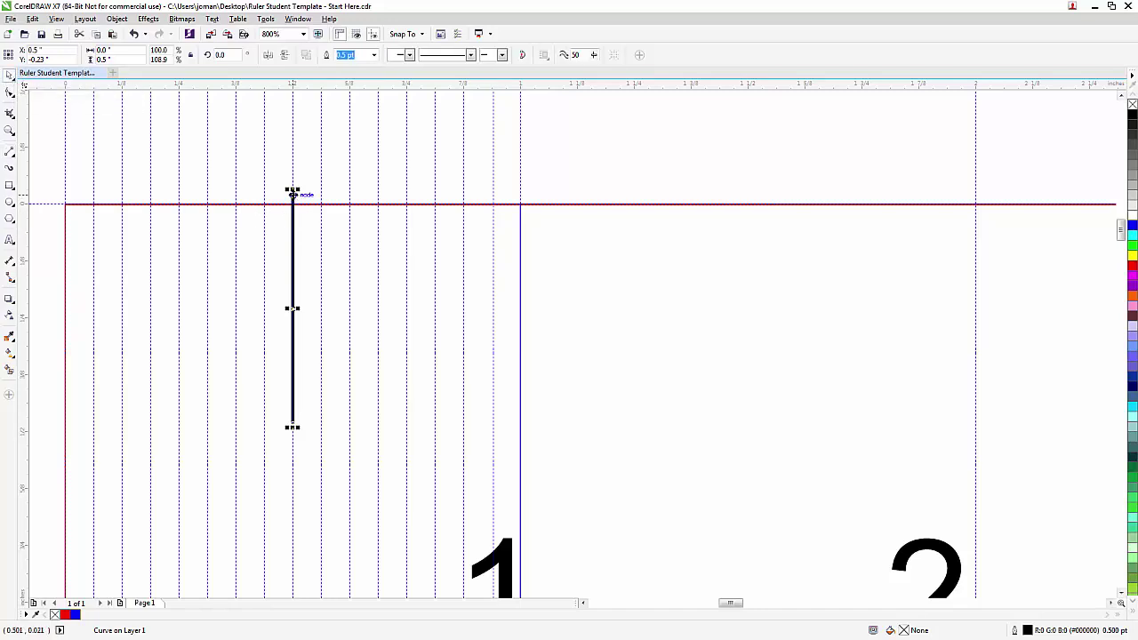
mouse_move(292, 193)
left_mouse_down()
mouse_move(294, 226)
mouse_move(293, 199)
left_mouse_up()
scroll(292, 200, "up", 8)
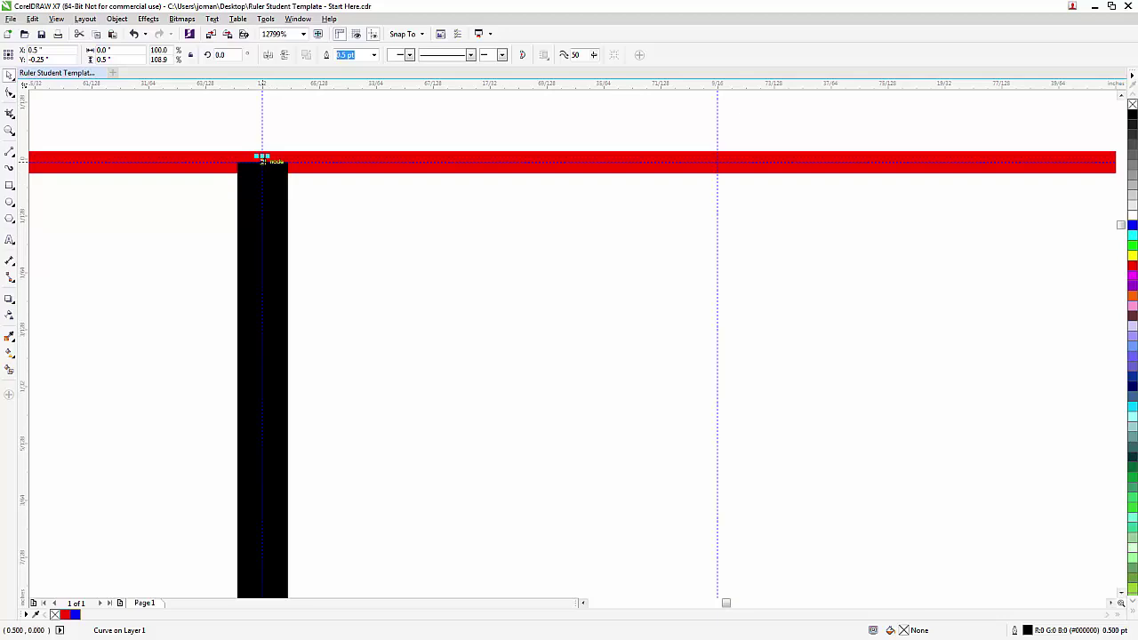
scroll(262, 158, "down", 11)
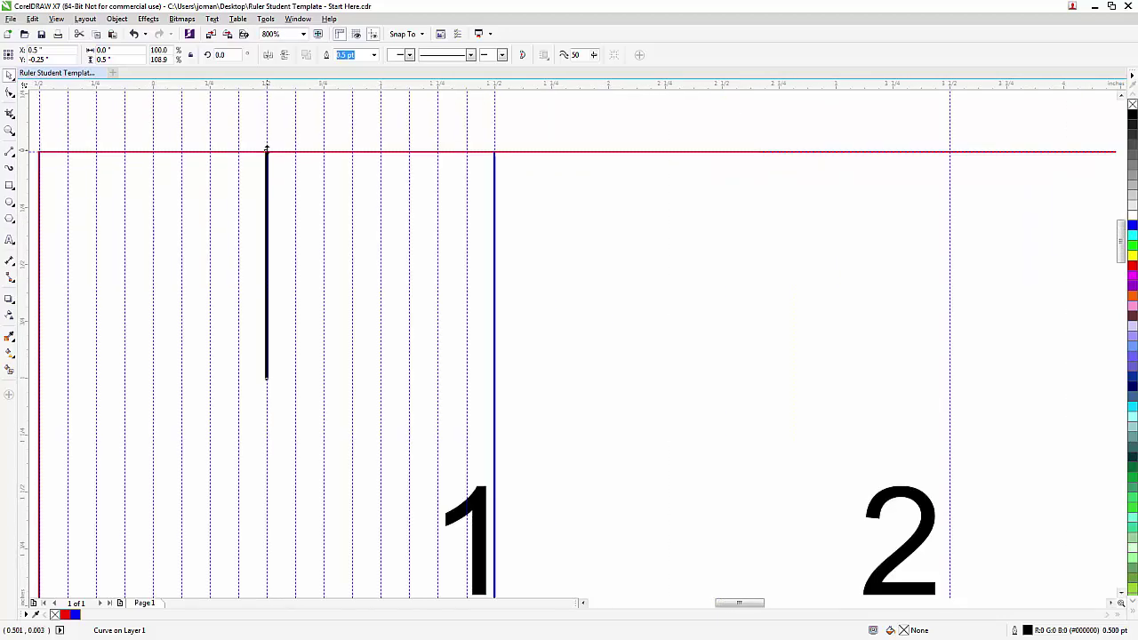
Draw a 0.25-inch vertical tick at the 1/4-inch guideline.
scroll(275, 186, "up", 1)
scroll(216, 221, "up", 1)
scroll(310, 297, "down", 1)
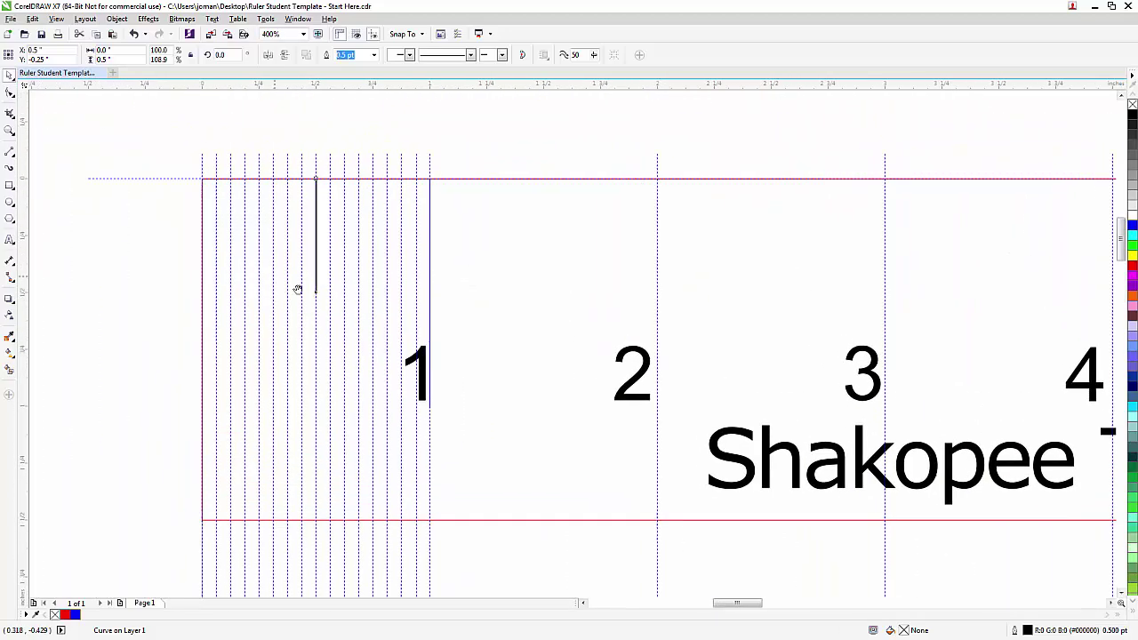
scroll(311, 297, "up", 1)
scroll(330, 284, "down", 1)
scroll(305, 218, "up", 4)
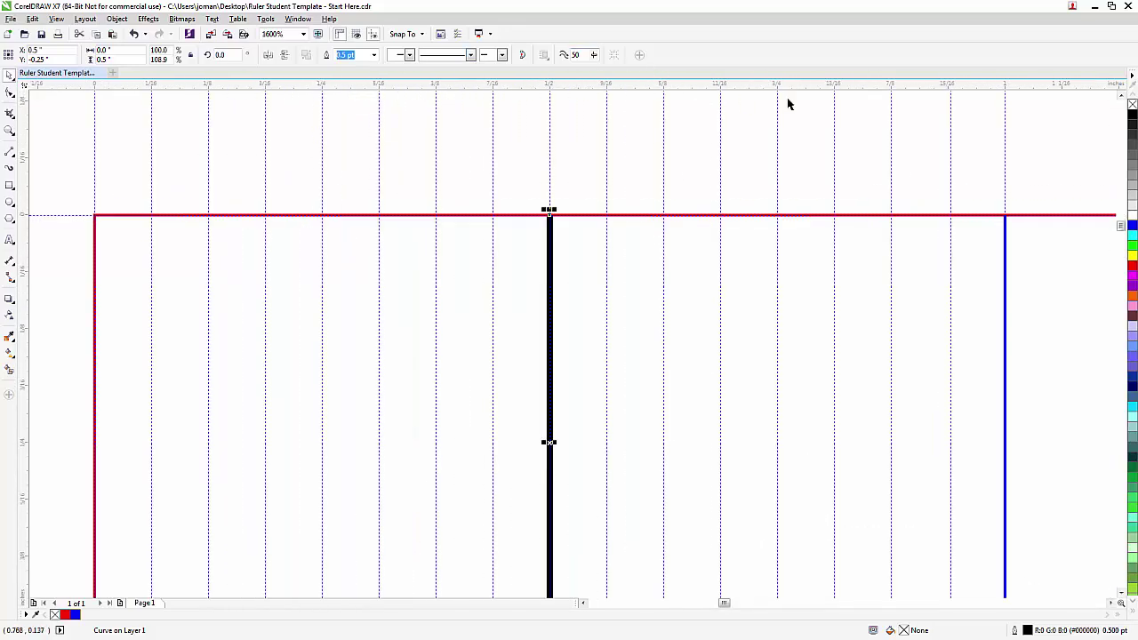
left_click(9, 156)
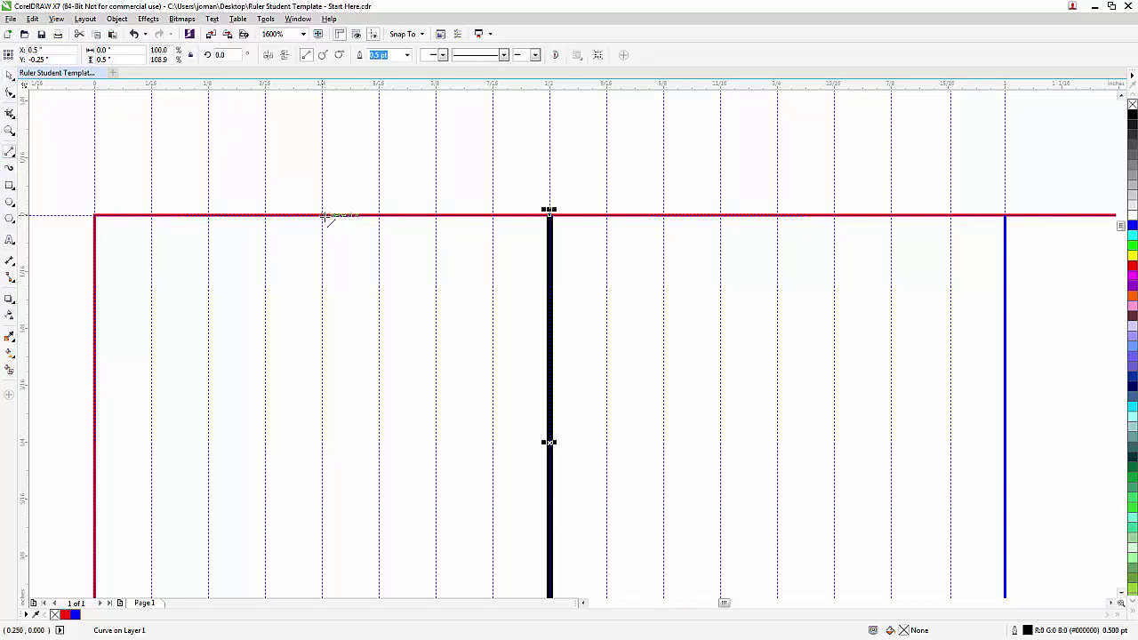
left_click_drag(324, 216, 323, 415)
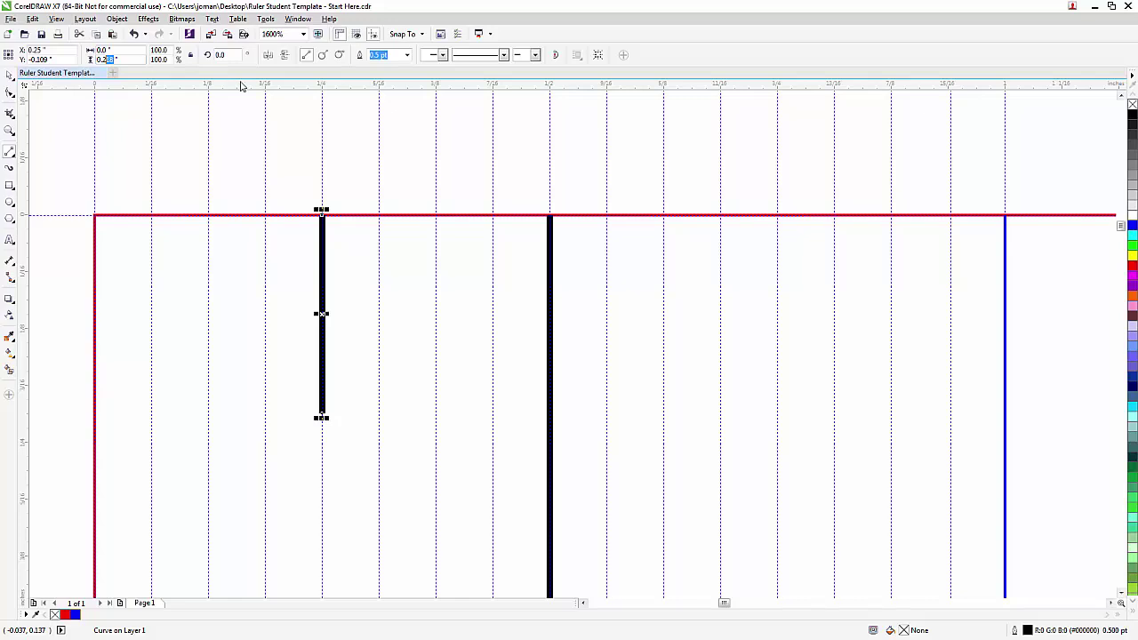
key("Return")
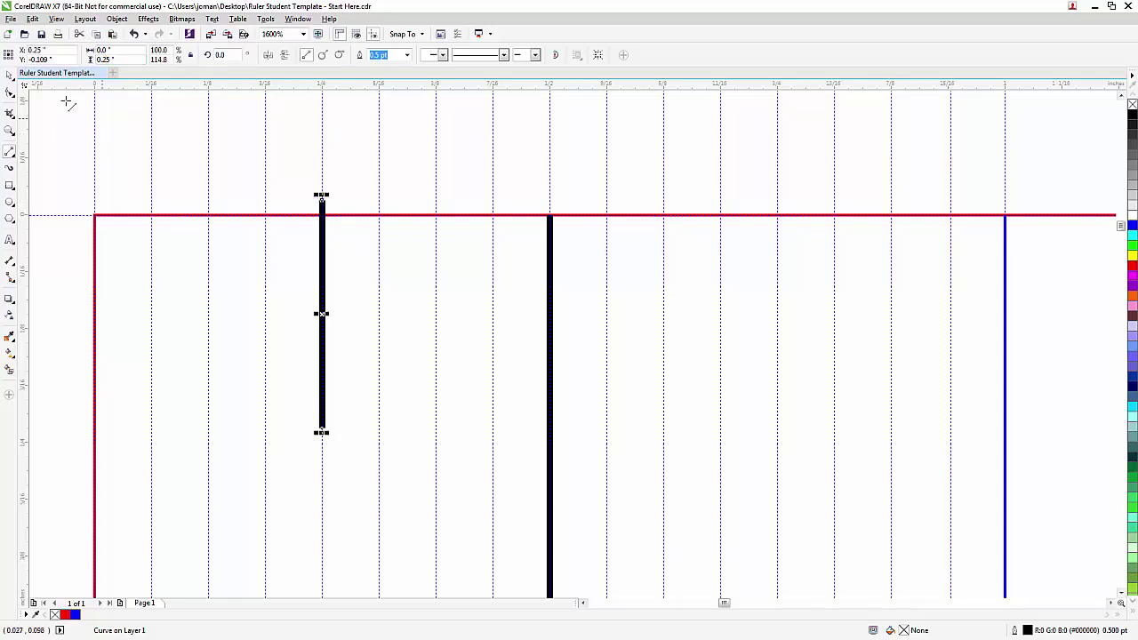
Snap the quarter-inch tick's top node onto the red top edge.
left_click(9, 76)
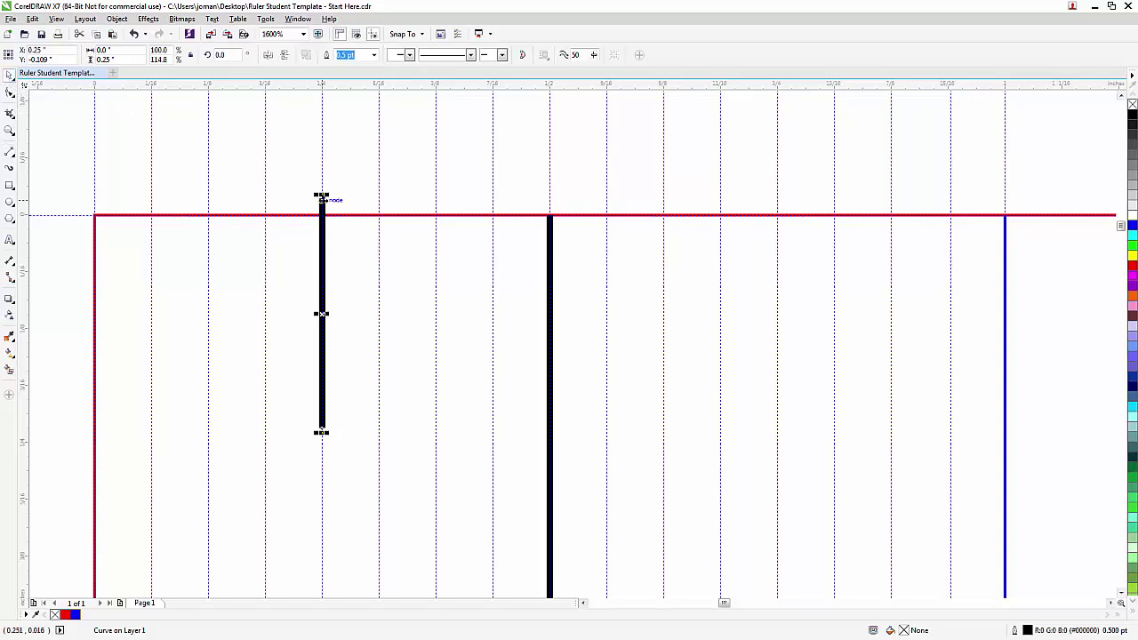
left_click_drag(321, 197, 321, 214)
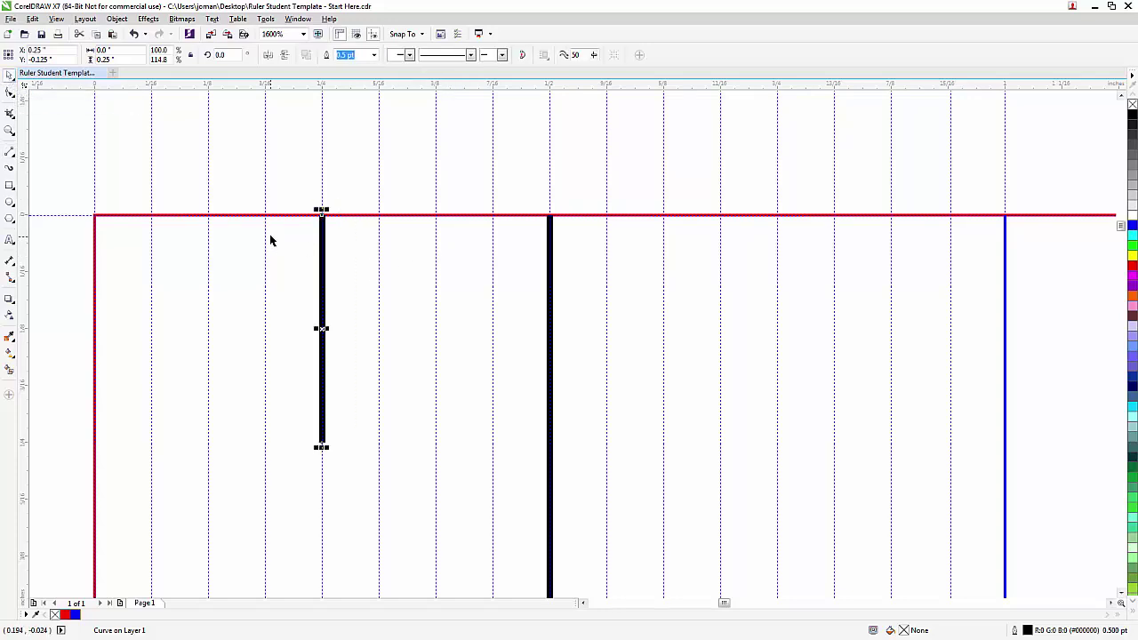
scroll(219, 240, "down", 1)
Copy the quarter-inch tick onto the 3/4-inch guideline, its top on the red edge.
scroll(510, 269, "up", 1)
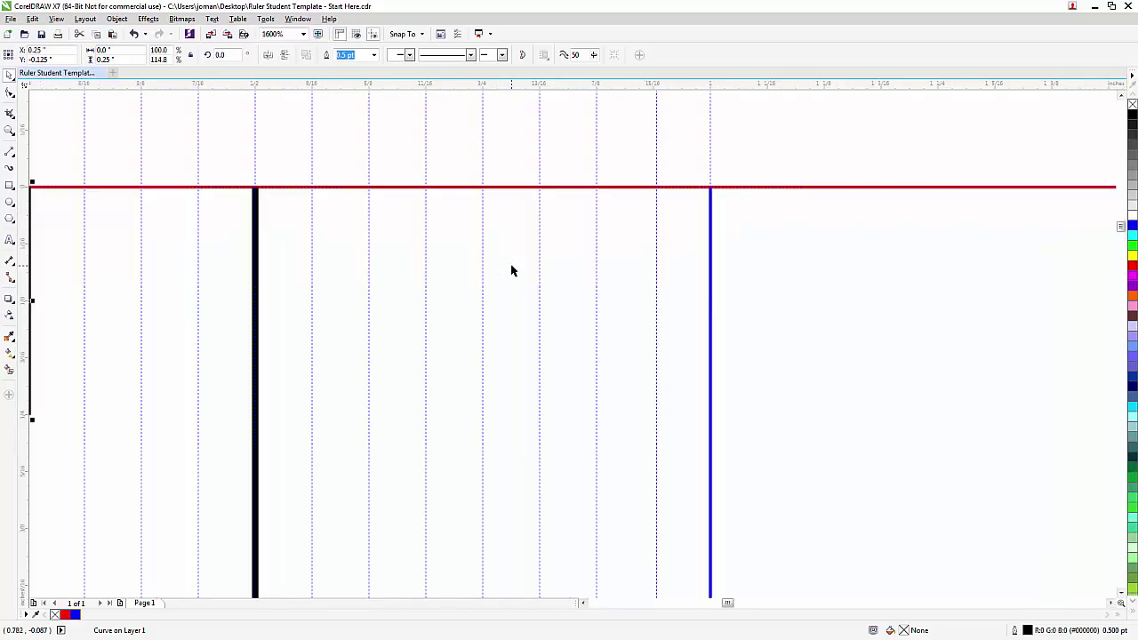
scroll(469, 291, "down", 1)
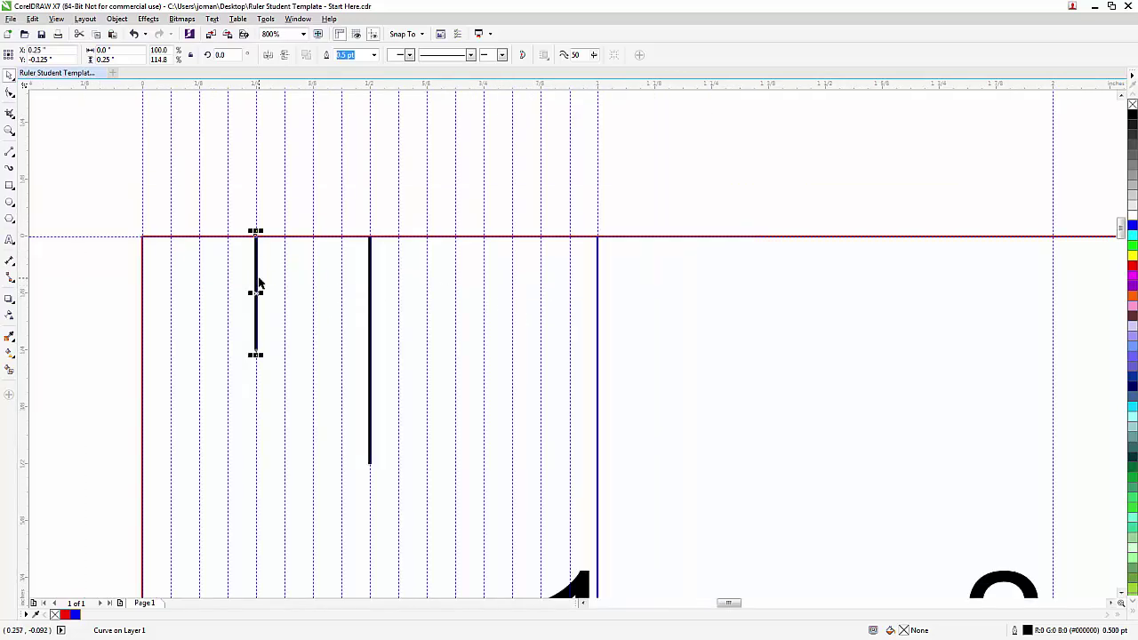
scroll(257, 284, "up", 1)
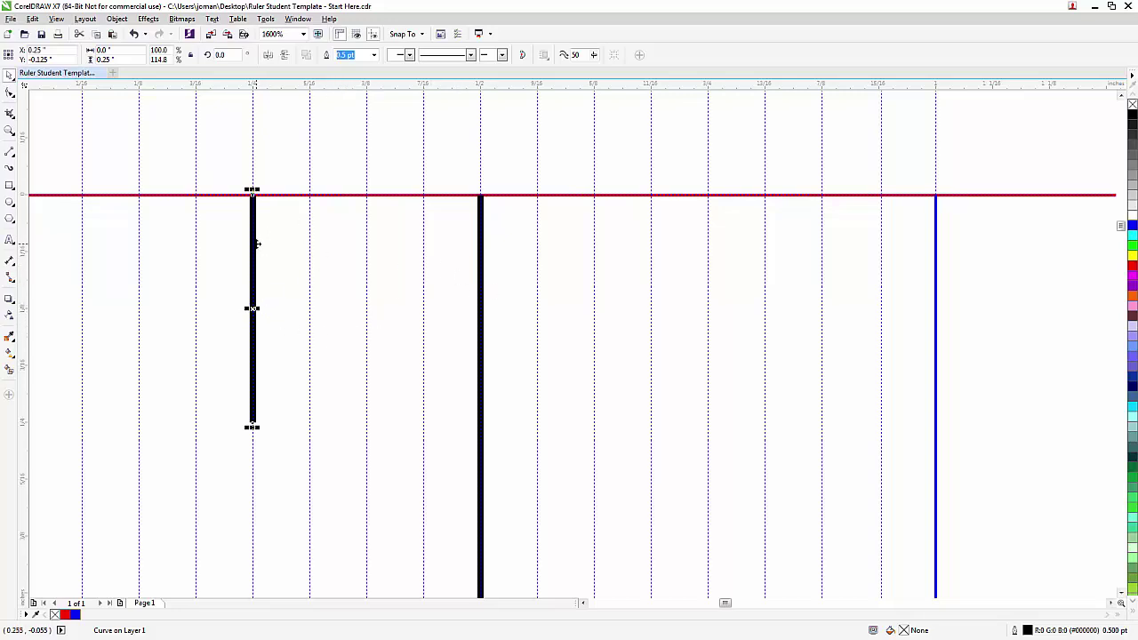
left_click_drag(253, 310, 679, 327)
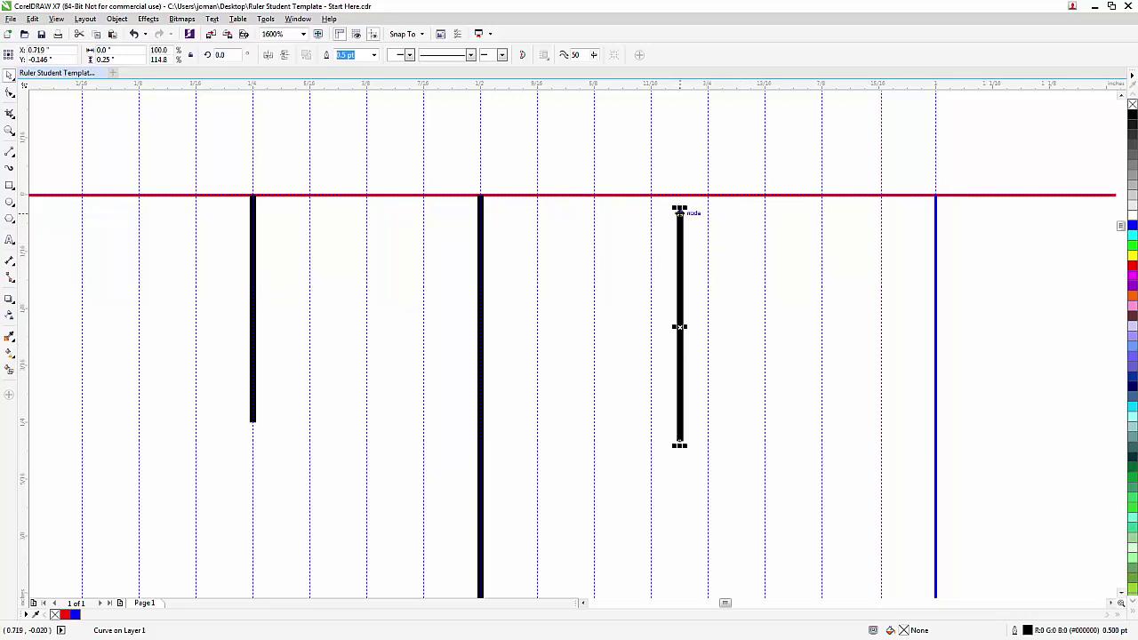
left_click_drag(680, 210, 708, 192)
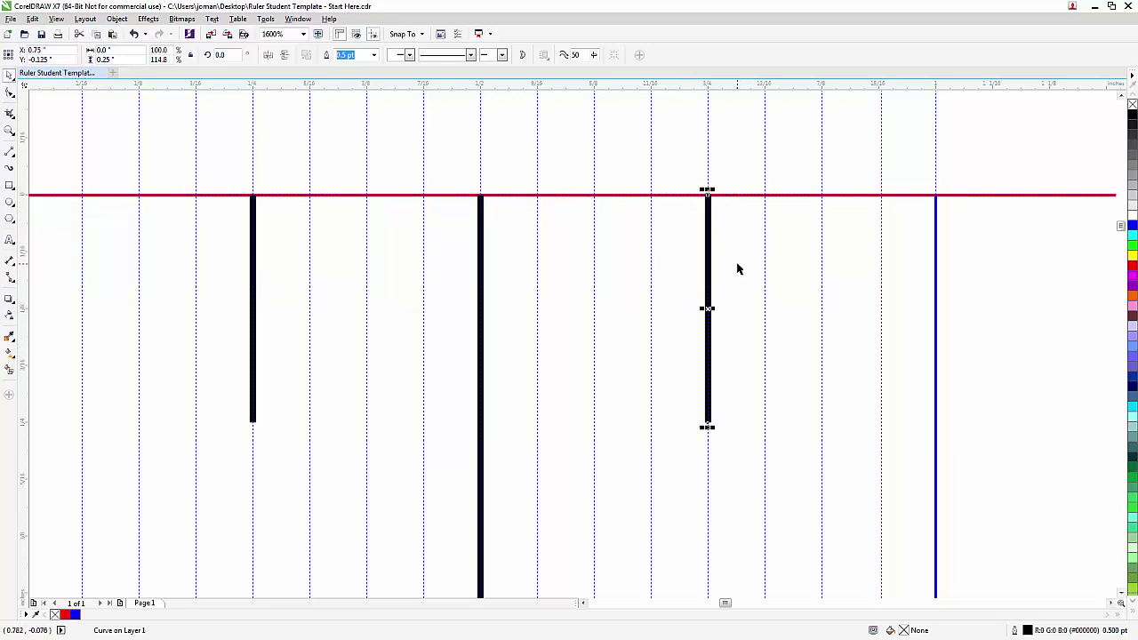
scroll(771, 368, "down", 1)
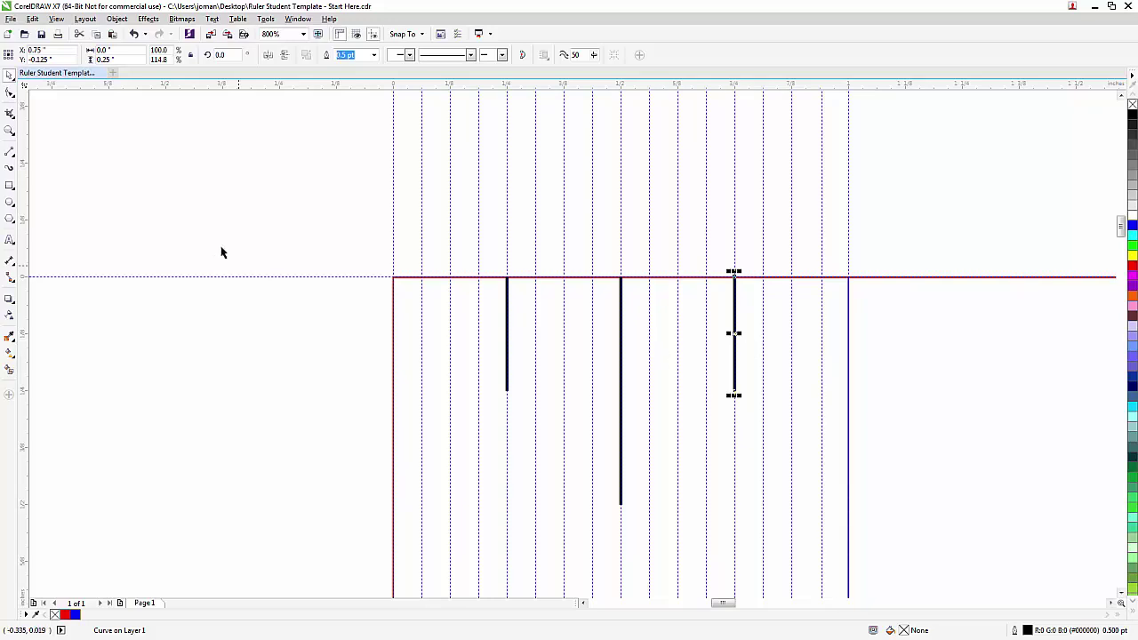
Draw a 0.125-inch tick at the 1/8-inch guideline and snap its top to the red edge.
left_click(10, 153)
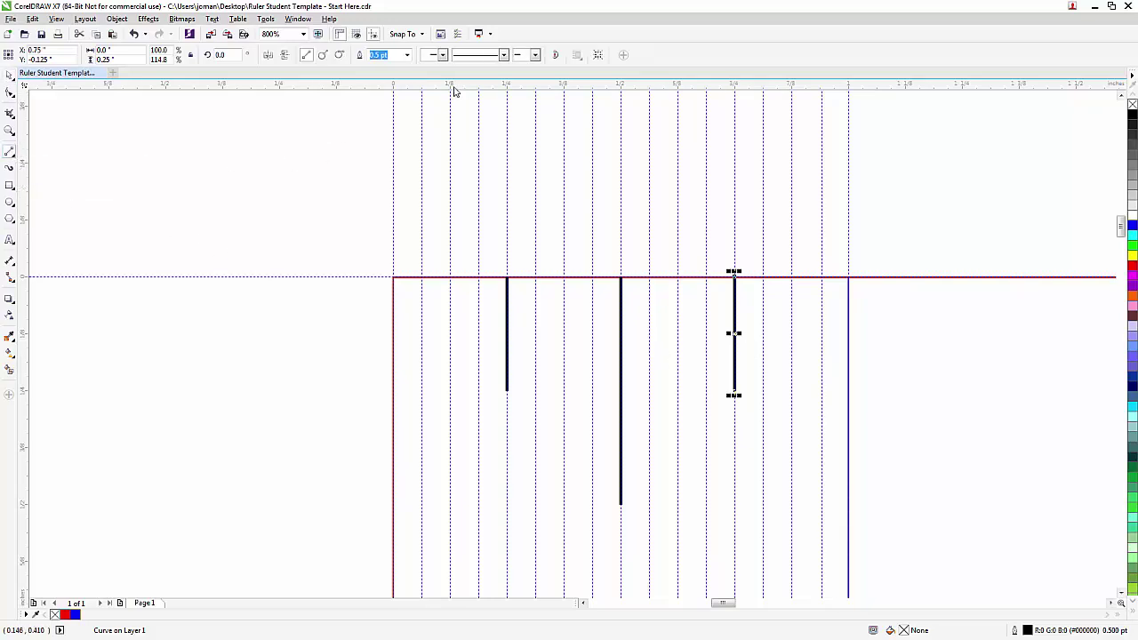
key("Escape")
scroll(475, 142, "up", 1)
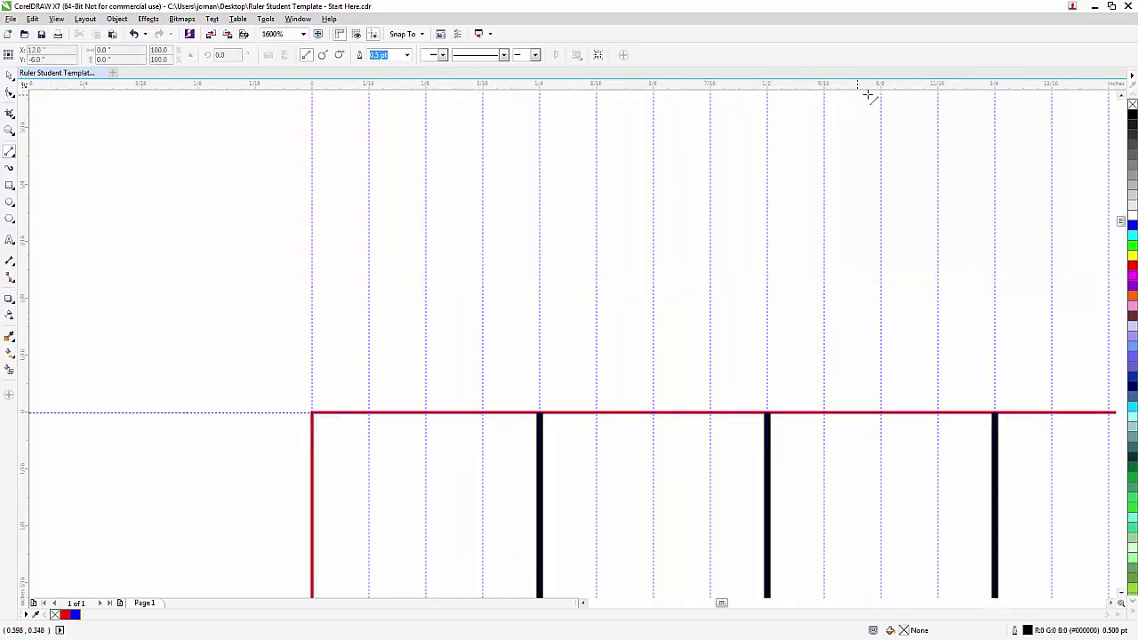
scroll(657, 286, "down", 3)
scroll(470, 185, "right", 3)
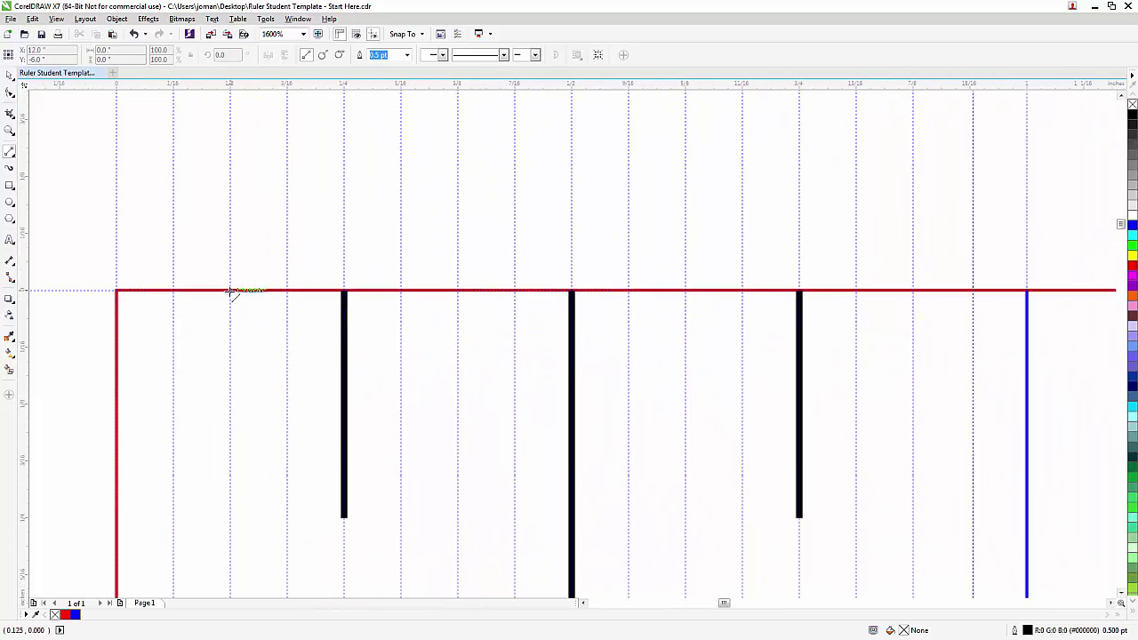
left_click_drag(229, 291, 230, 365)
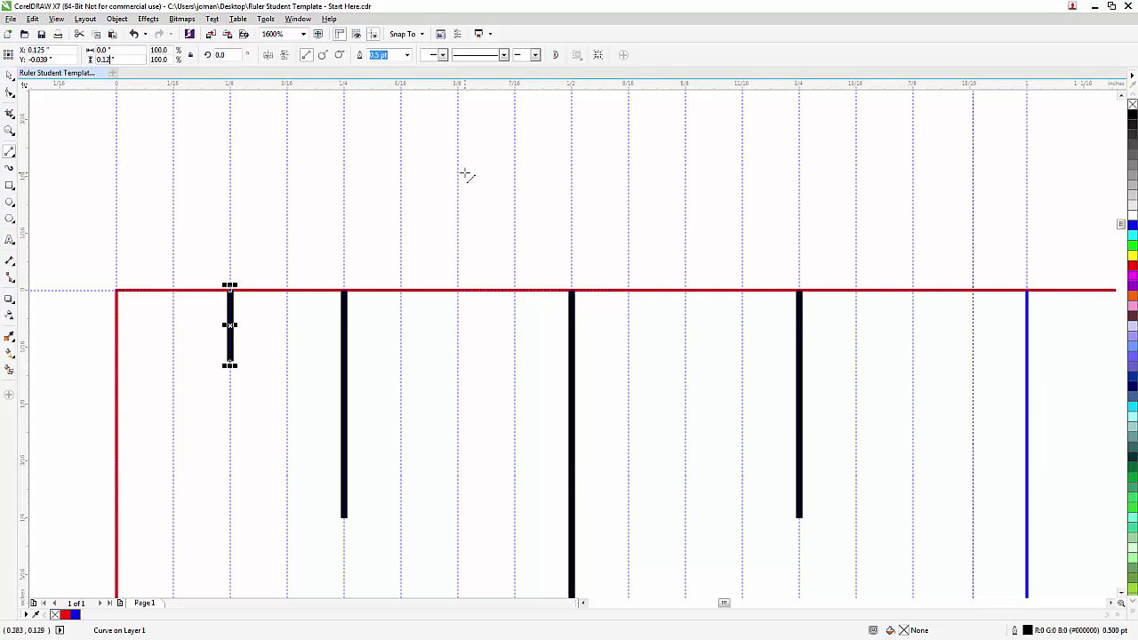
key("Return")
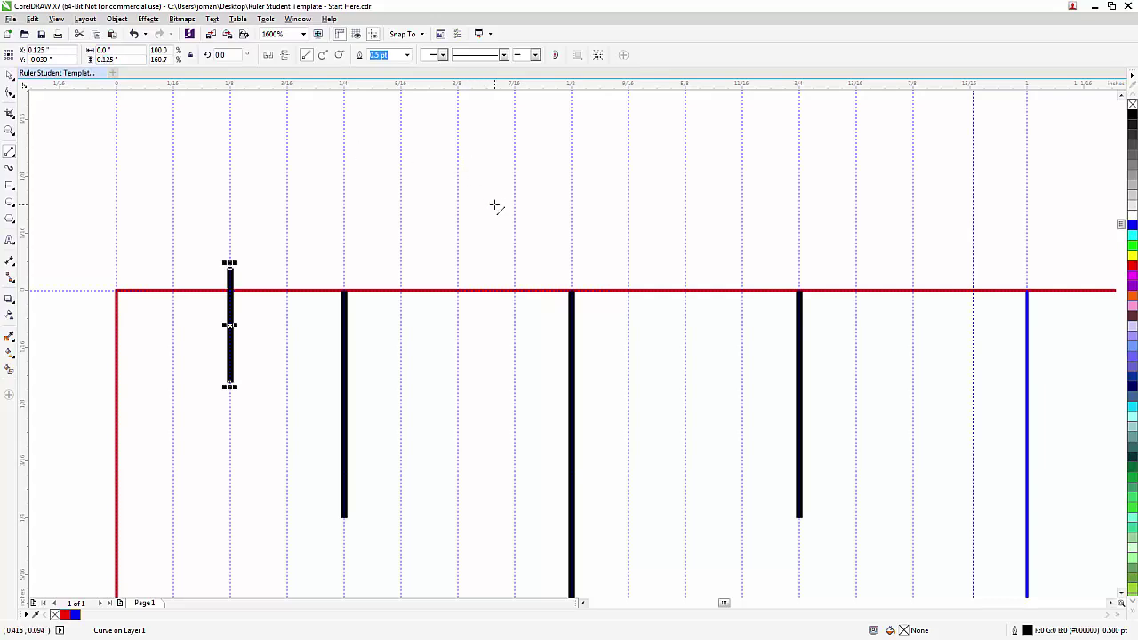
left_click(8, 89)
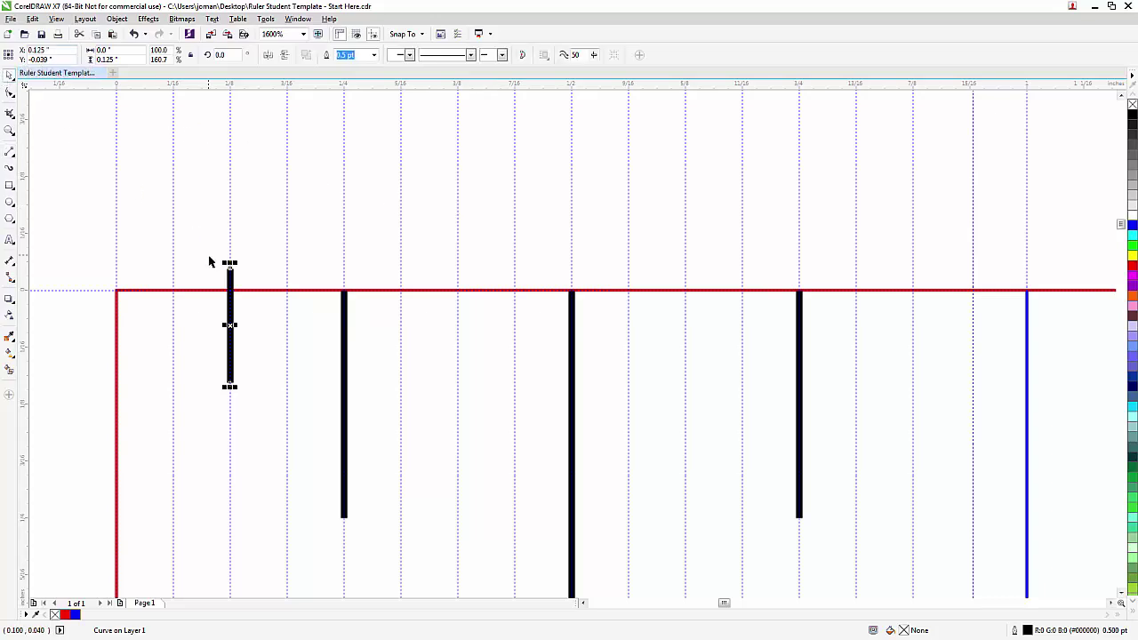
mouse_move(230, 266)
left_mouse_down()
mouse_move(232, 308)
mouse_move(230, 288)
left_mouse_up()
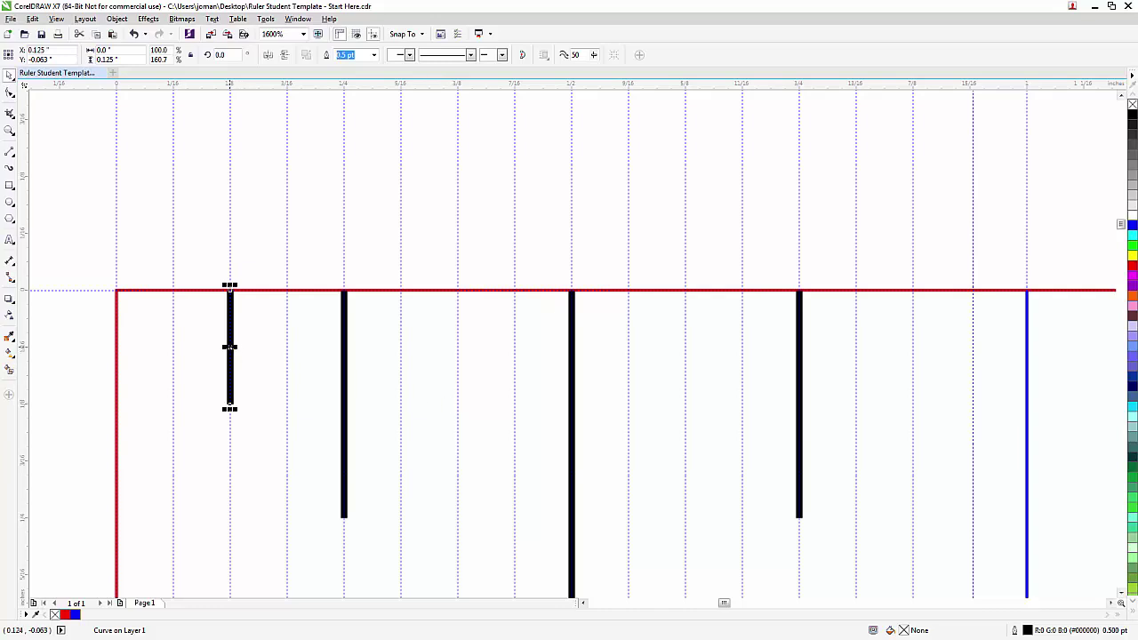
Copy the 1/8-inch tick to the 3/8, 5/8 and 7/8-inch guidelines, tops on the red edge.
left_click_drag(229, 347, 437, 386)
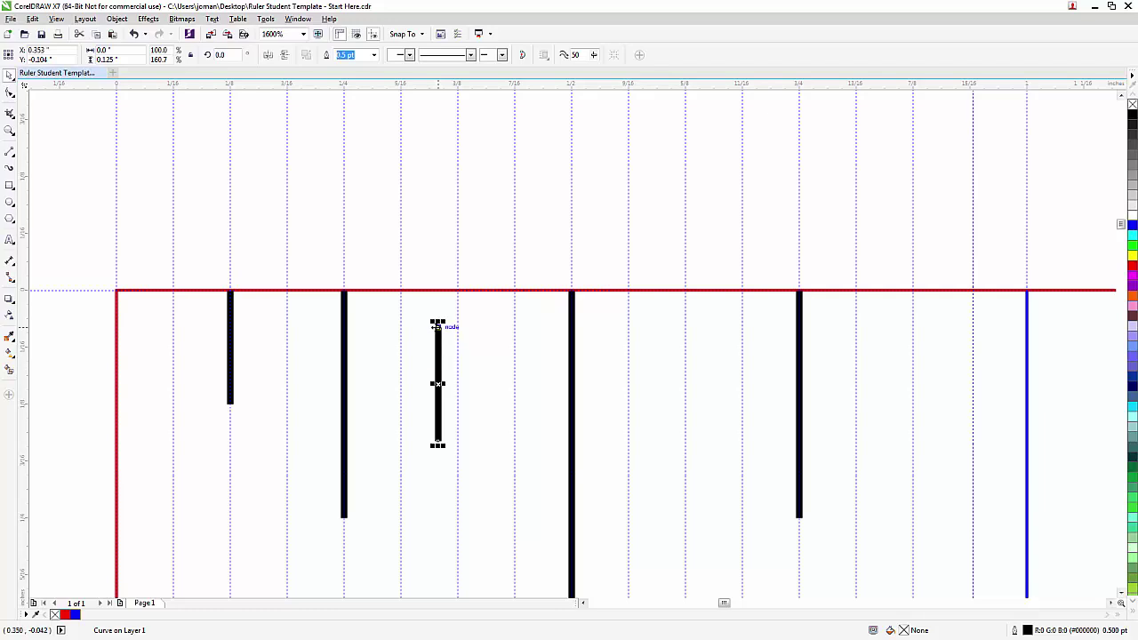
left_click_drag(437, 327, 457, 288)
scroll(504, 298, "up", 2)
scroll(240, 289, "down", 2)
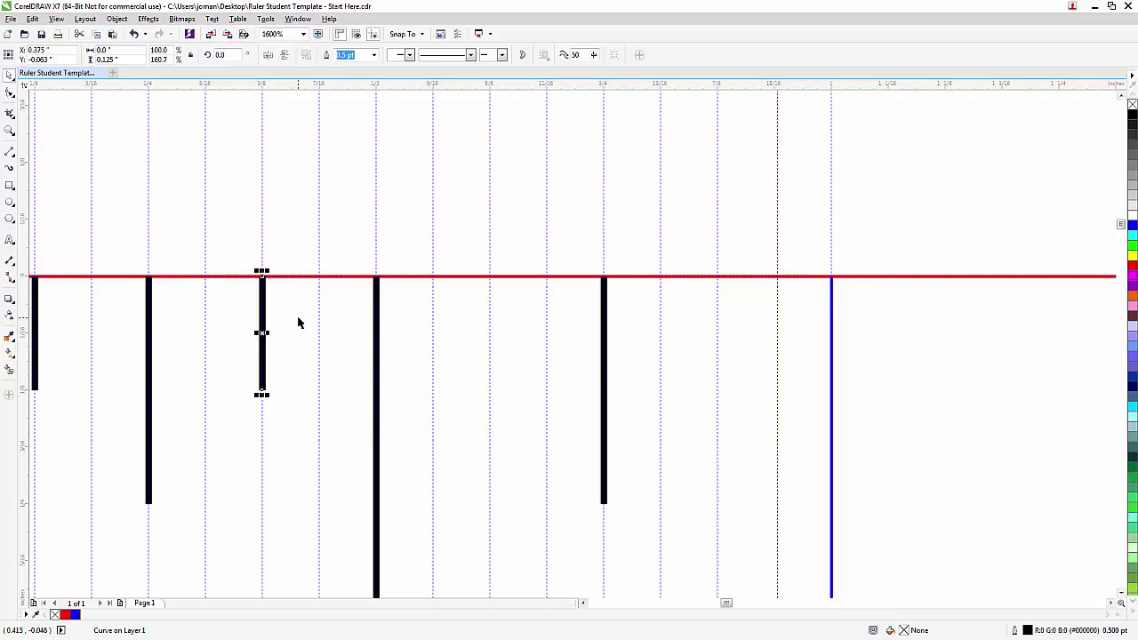
key("F10")
left_click_drag(264, 277, 490, 277)
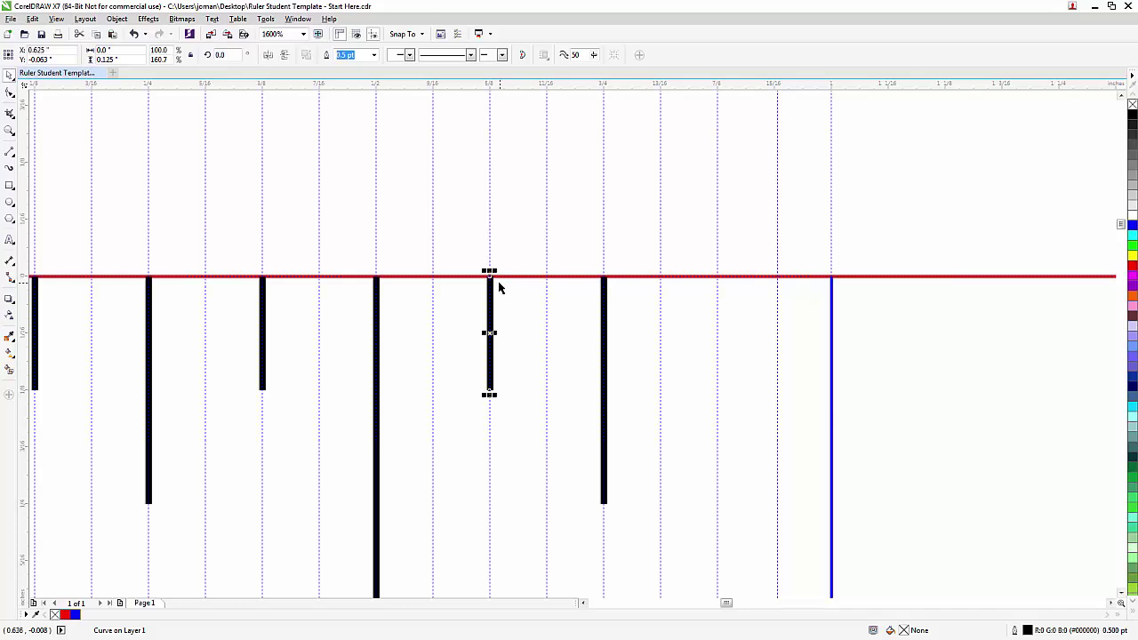
left_click_drag(490, 277, 718, 277)
scroll(818, 304, "down", 1)
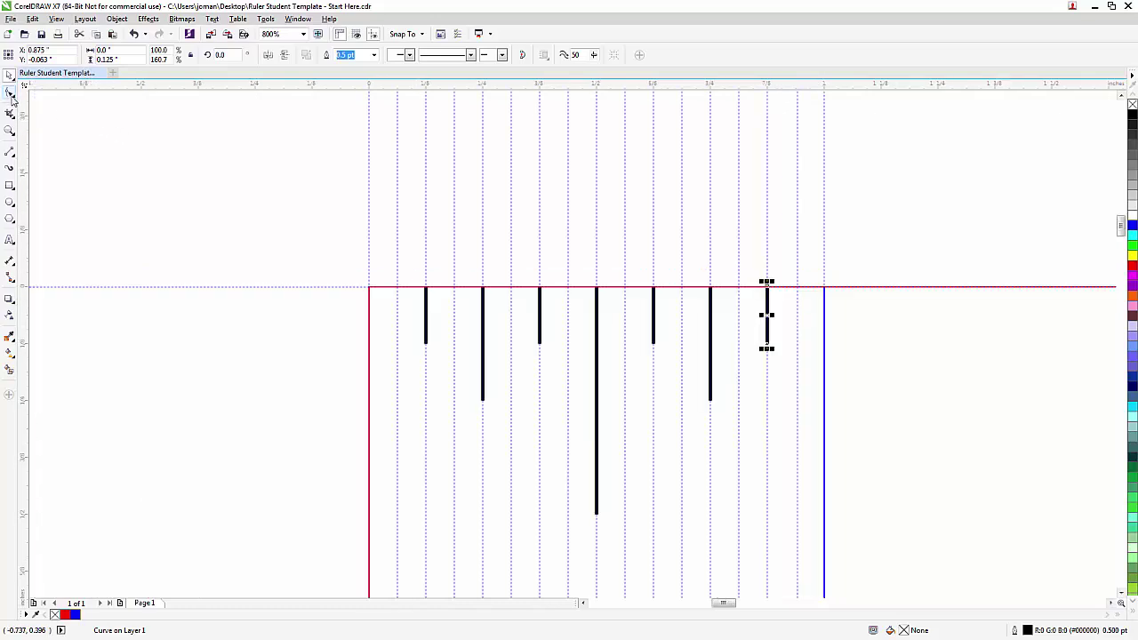
left_click(9, 154)
Draw a short vertical tick down from the red edge at the 1/16-inch guideline.
scroll(407, 298, "up", 1)
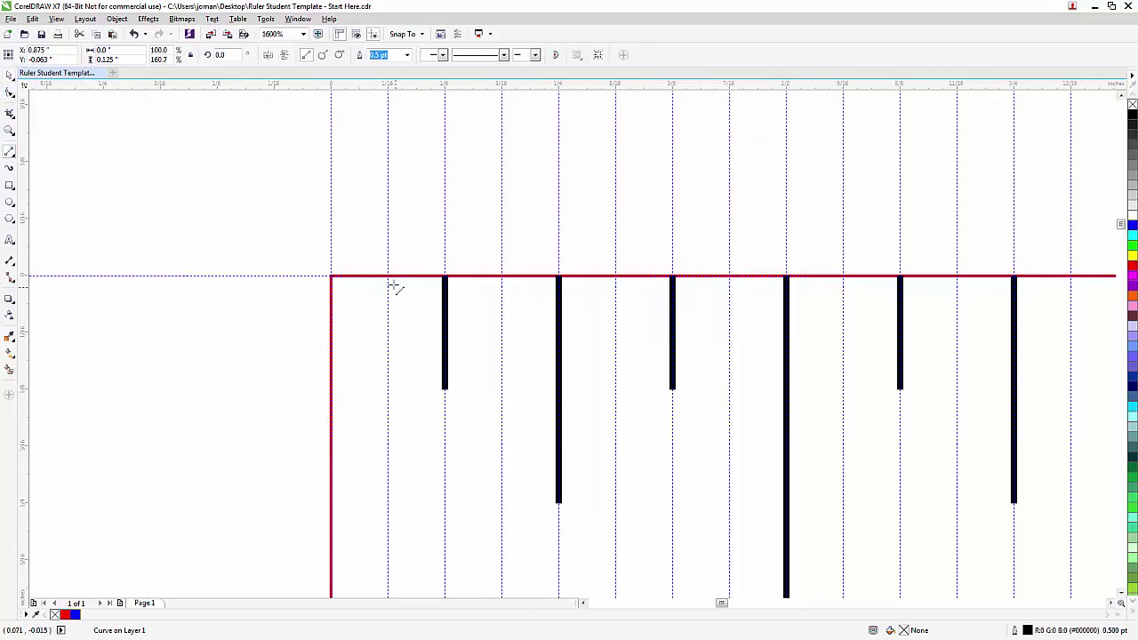
left_click(388, 276)
left_click(388, 338)
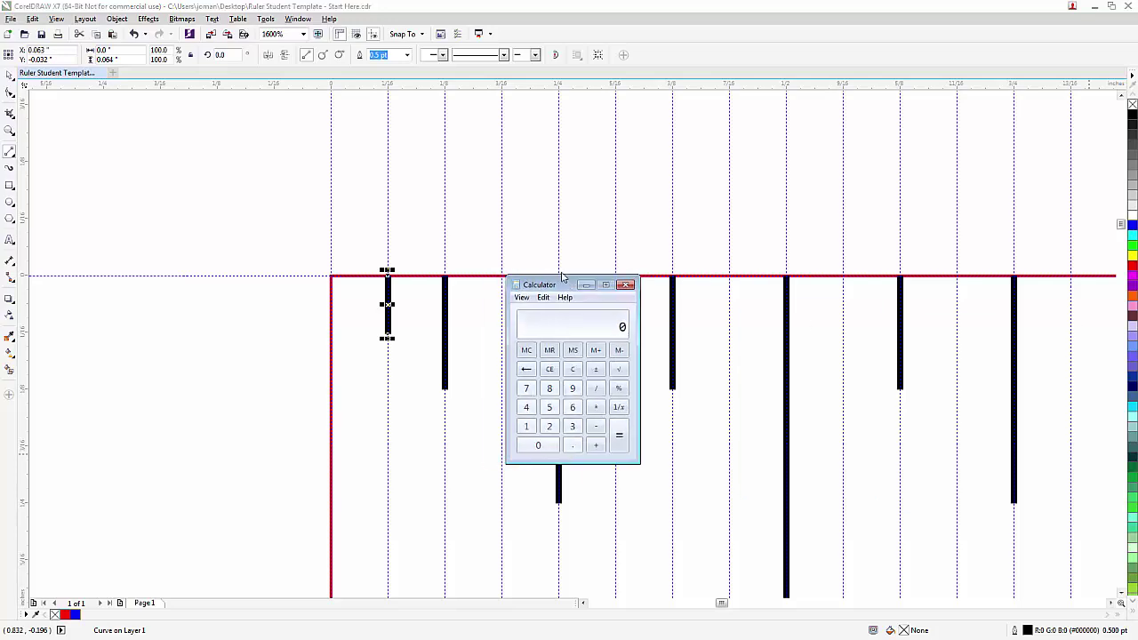
Compute 1 ÷ 16 = 0.0625 in Windows Calculator.
left_click_drag(551, 284, 191, 170)
left_click(168, 312)
left_click(237, 273)
left_click(168, 312)
left_click(213, 291)
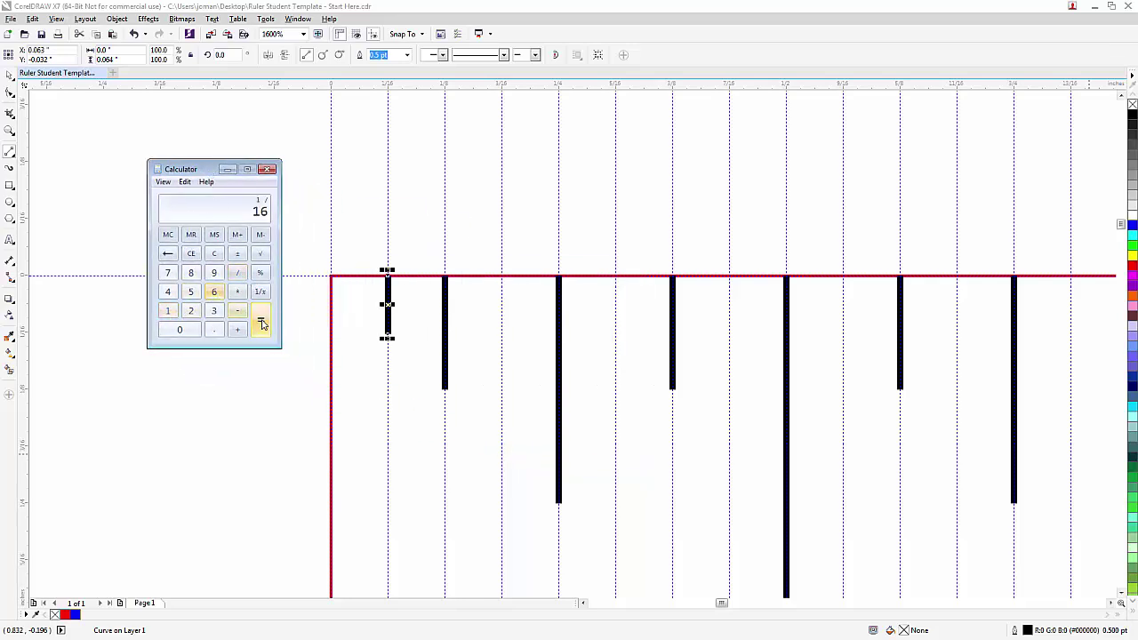
left_click(261, 321)
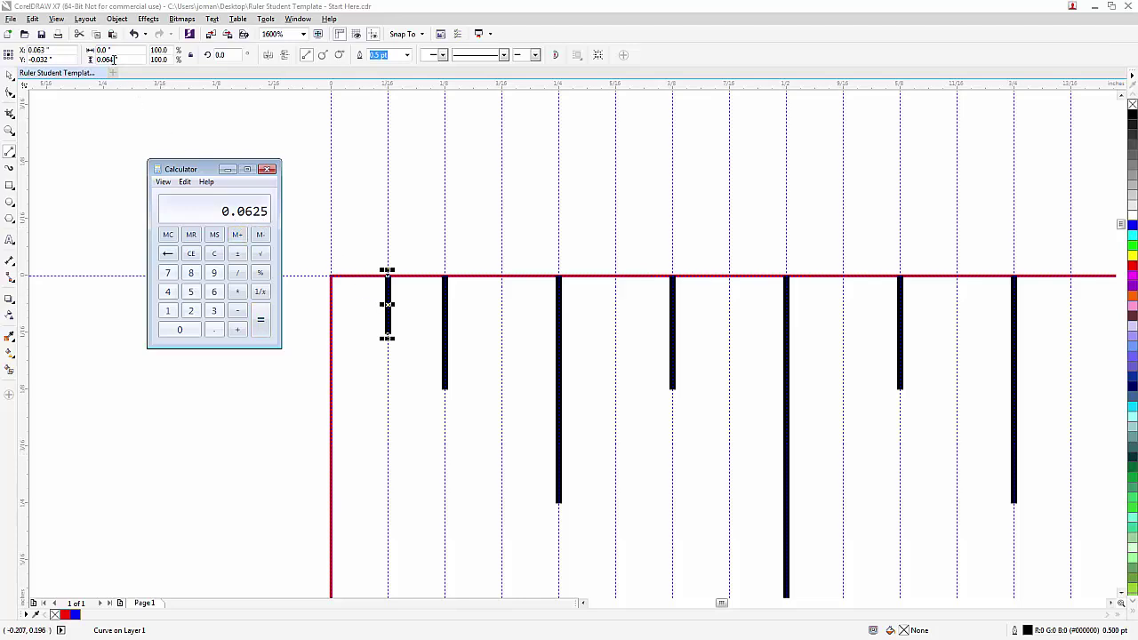
Set the sixteenth-inch tick's height to 0.0625 inch in CorelDRAW.
left_click(114, 59)
type("25")
key("Return")
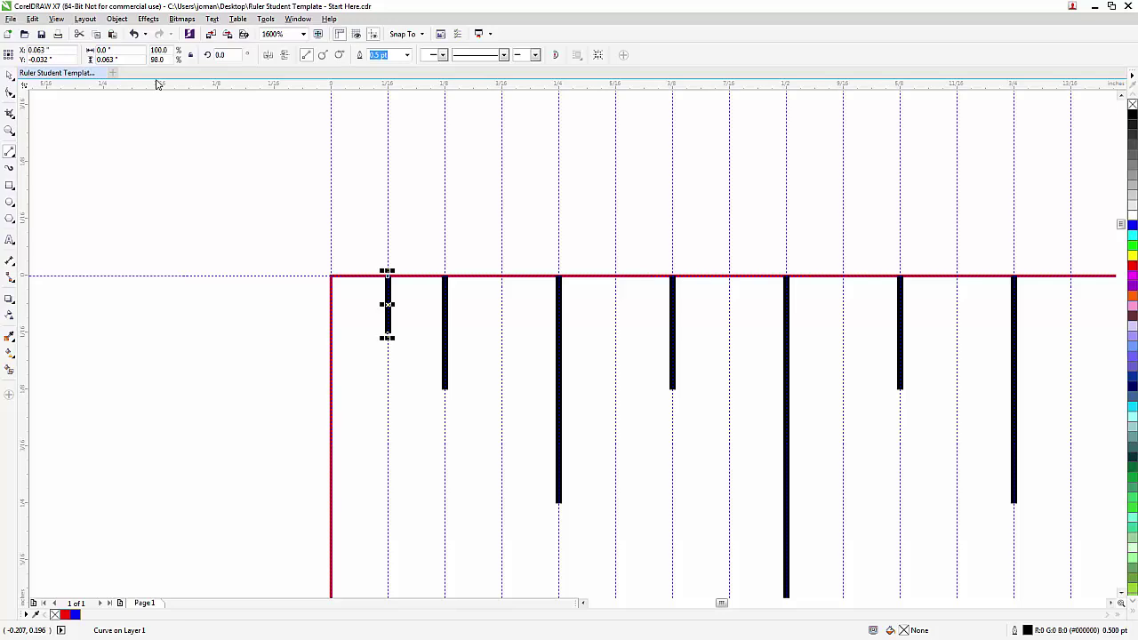
Snap the 1/16-inch tick's top onto the ruler's red top edge.
left_click(9, 74)
scroll(277, 257, "up", 2)
scroll(694, 353, "up", 2)
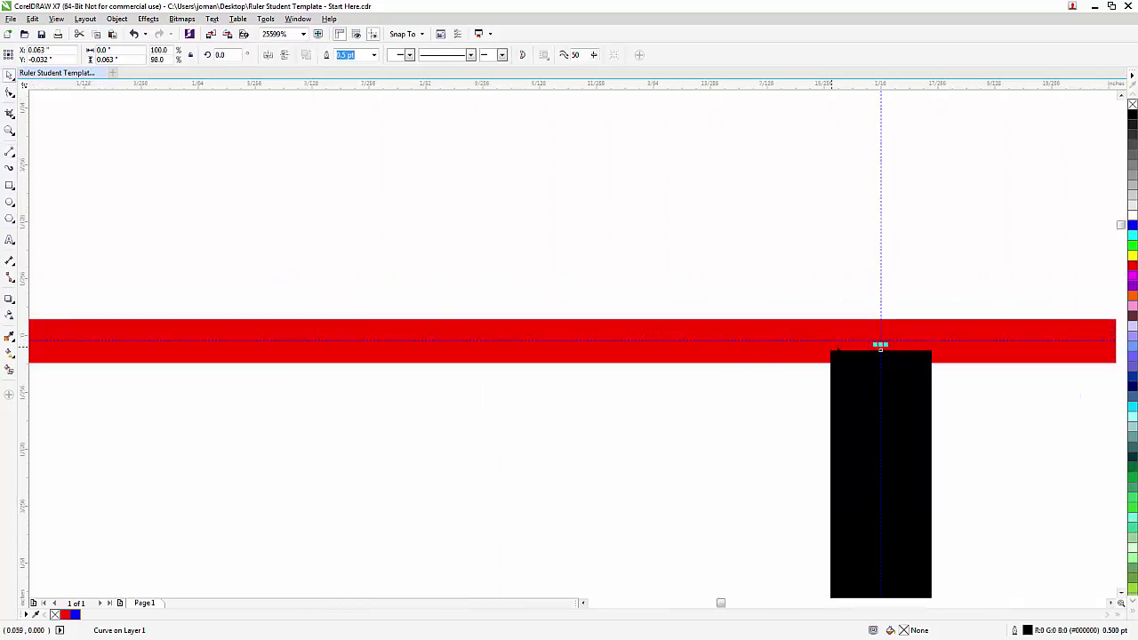
mouse_move(881, 345)
left_mouse_down()
mouse_move(895, 343)
mouse_move(881, 343)
left_mouse_up()
scroll(589, 257, "down", 4)
scroll(508, 275, "down", 1)
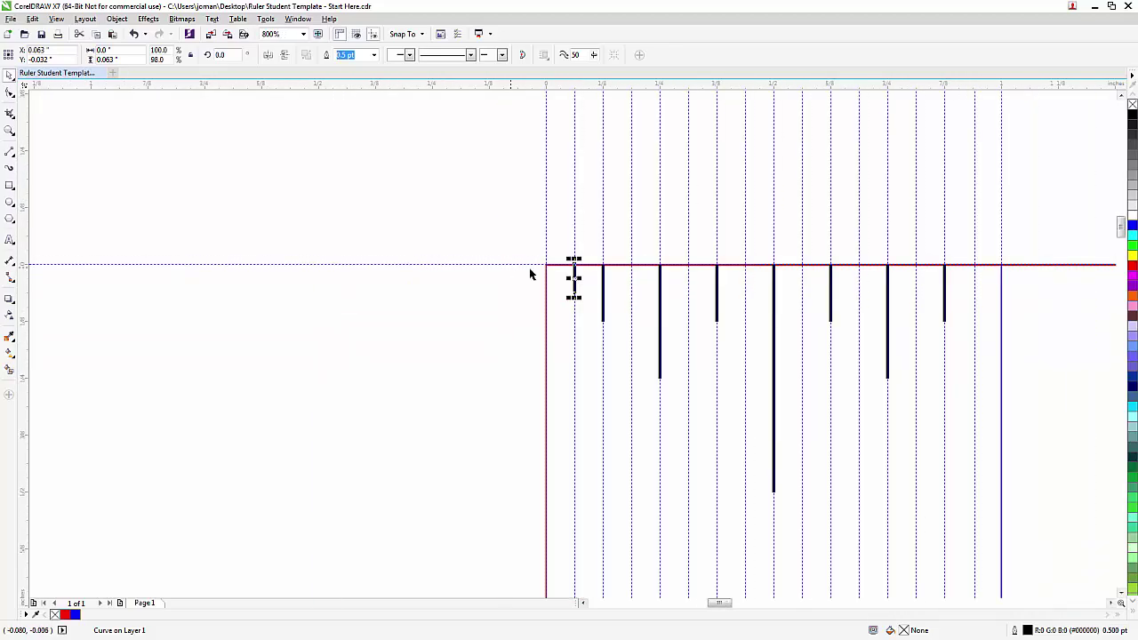
scroll(310, 318, "up", 2)
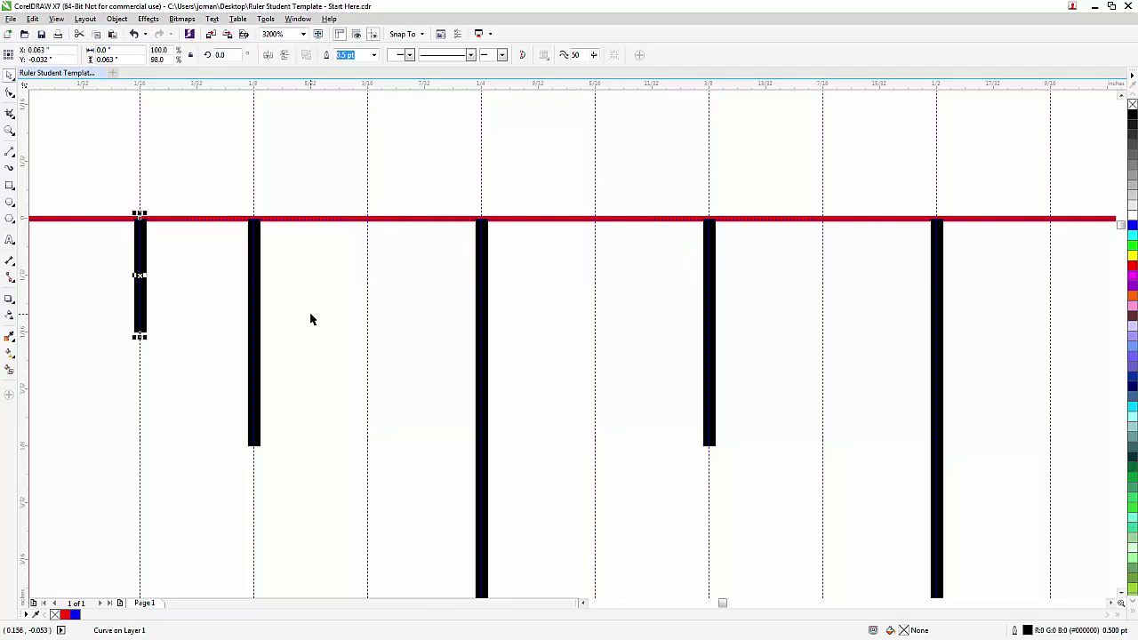
Copy the short tick onto the 3/16, 5/16 and 7/16-inch guides.
left_click_drag(145, 272, 328, 289)
left_click(365, 228)
left_click_drag(368, 223, 367, 223)
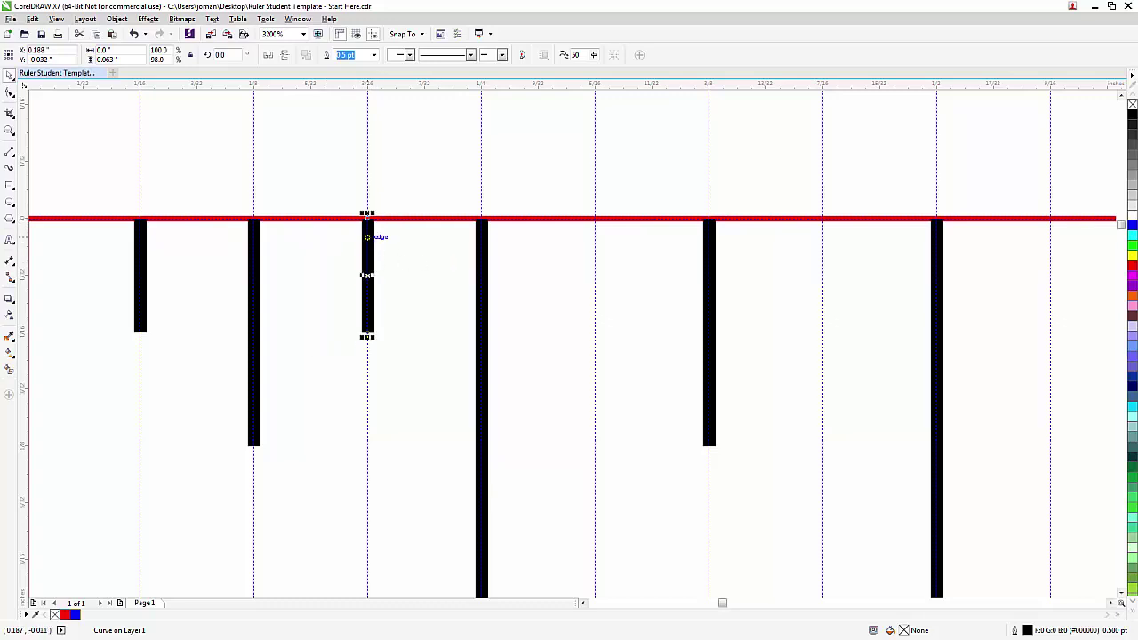
left_click_drag(369, 221, 596, 219)
scroll(352, 230, "down", 1)
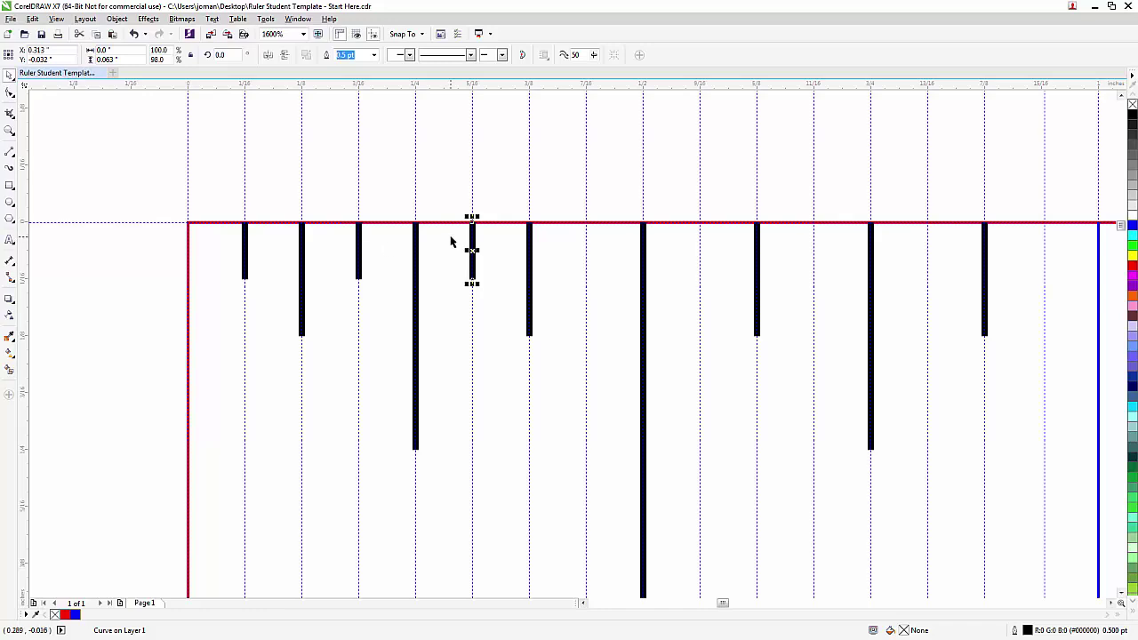
left_click_drag(472, 218, 589, 222)
scroll(348, 241, "down", 1)
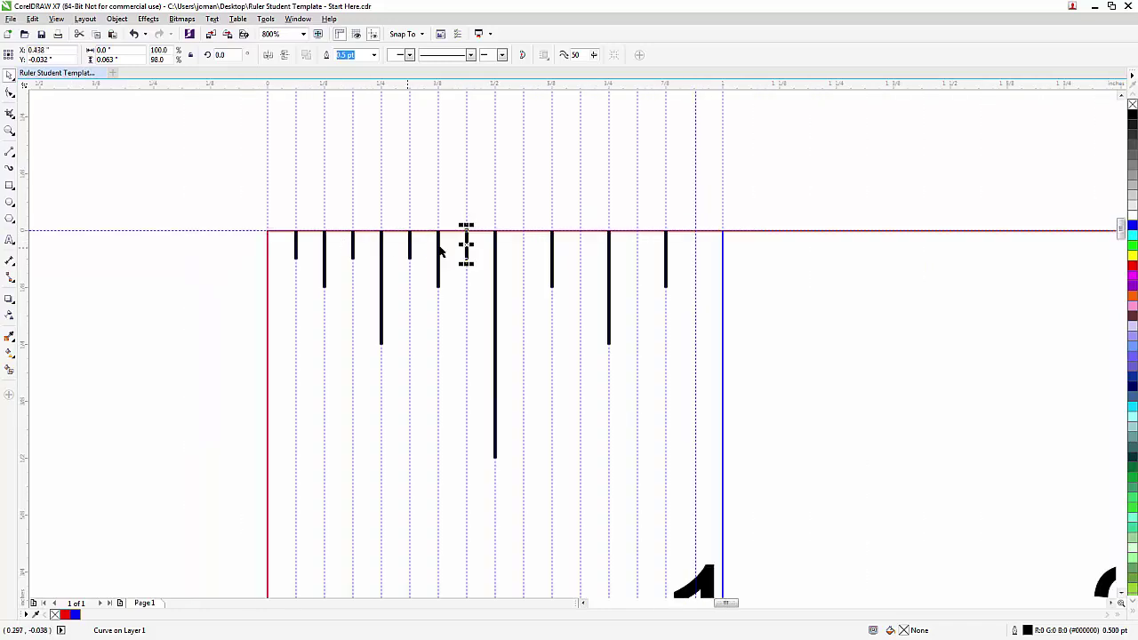
Copy the short tick onto the 9/16 guide and align its top with the ruler edge.
scroll(481, 247, "up", 1)
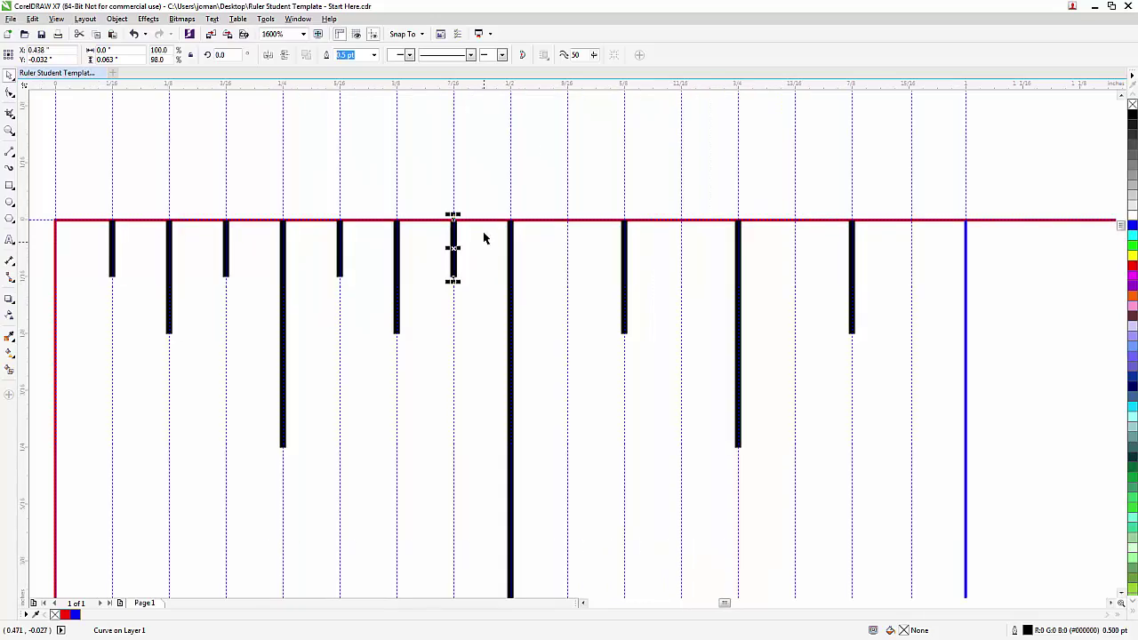
left_click_drag(453, 223, 567, 218)
scroll(533, 230, "up", 2)
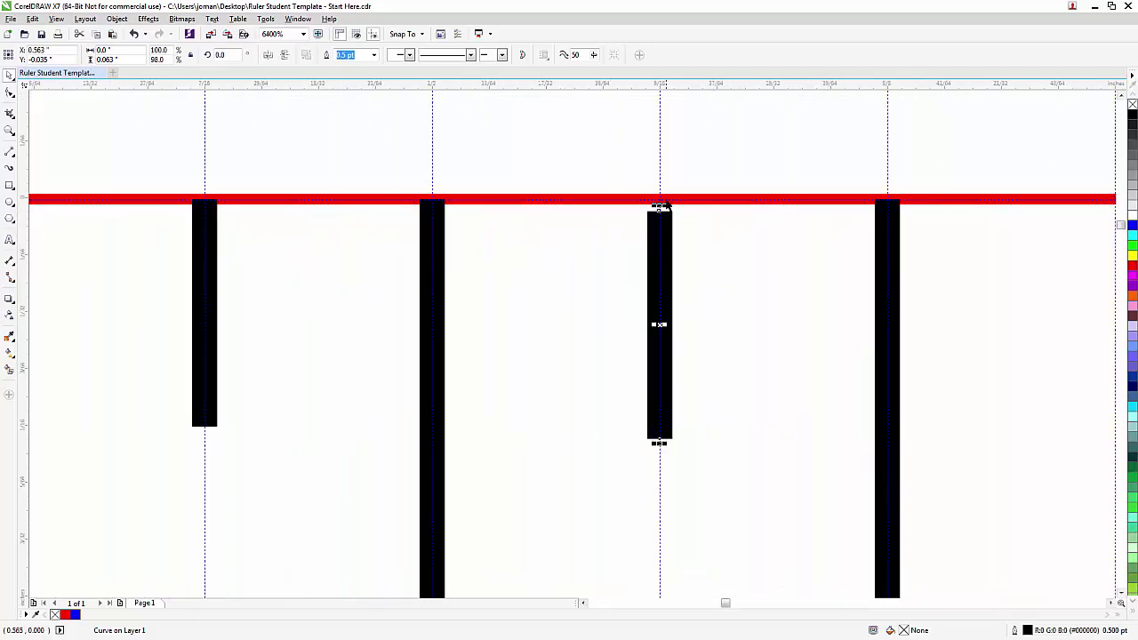
left_click_drag(660, 208, 660, 200)
Copy the short tick onto the 11/16 and 13/16-inch guides.
scroll(667, 206, "up", 1)
scroll(391, 187, "down", 2)
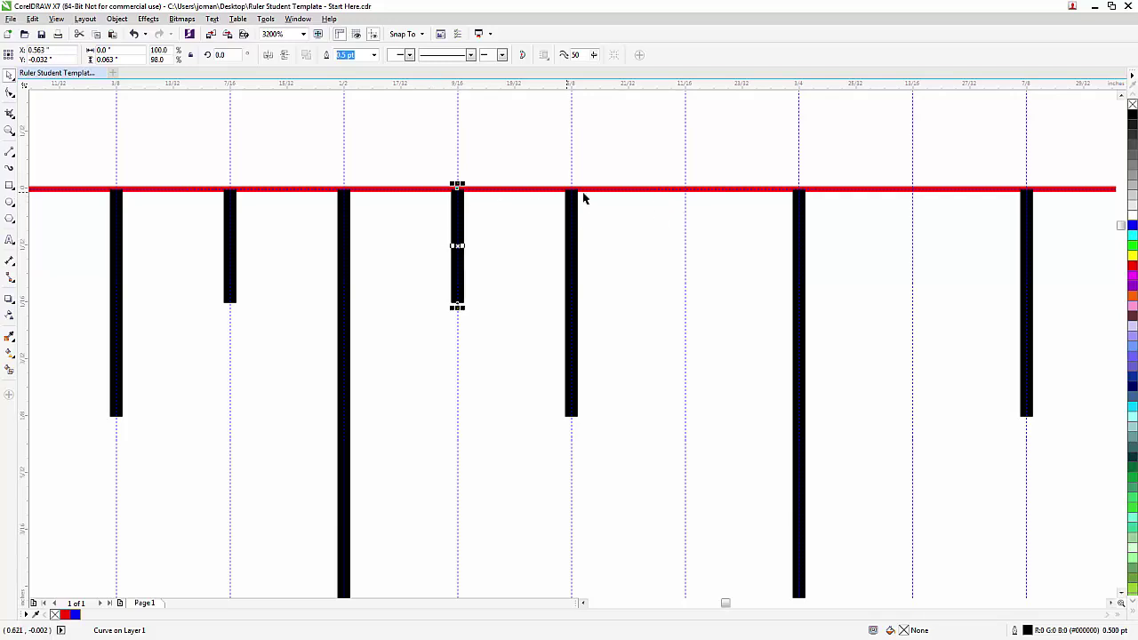
scroll(653, 196, "up", 1)
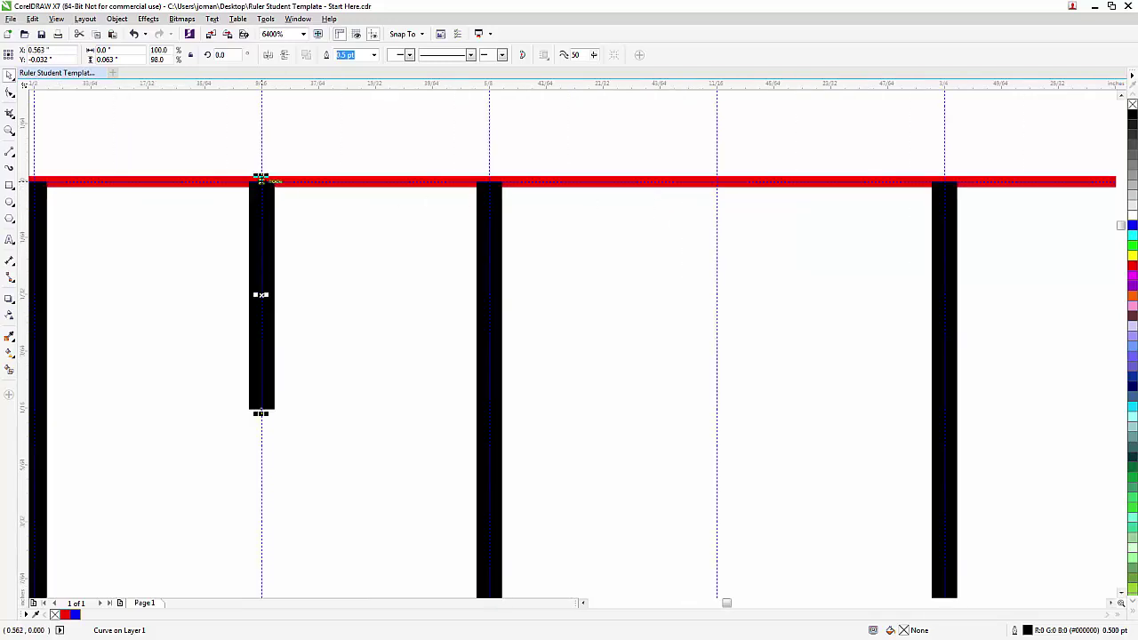
left_click_drag(260, 178, 716, 178)
scroll(485, 203, "down", 3)
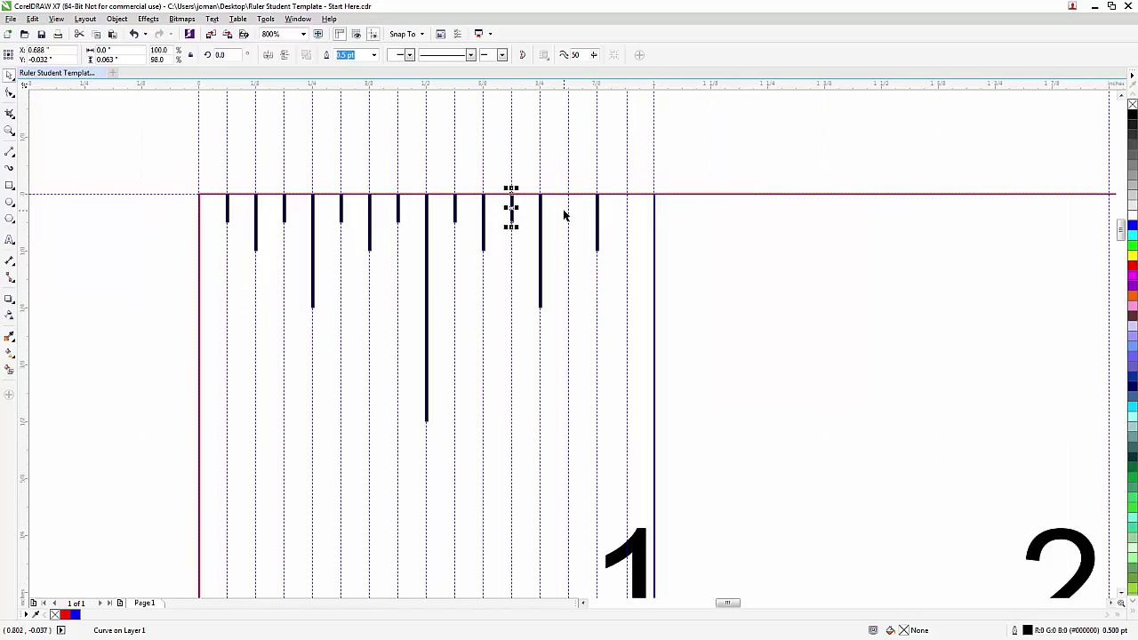
scroll(580, 201, "up", 2)
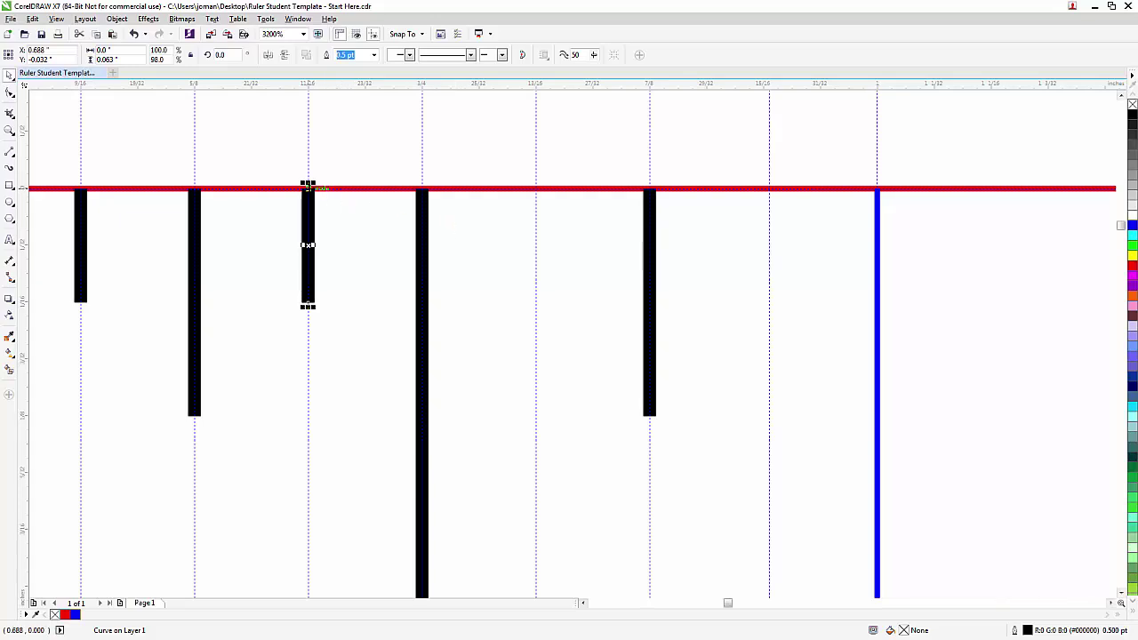
left_click_drag(308, 187, 770, 188)
Draw a vertical 2-point line down the 1-inch guideline.
scroll(961, 202, "down", 3)
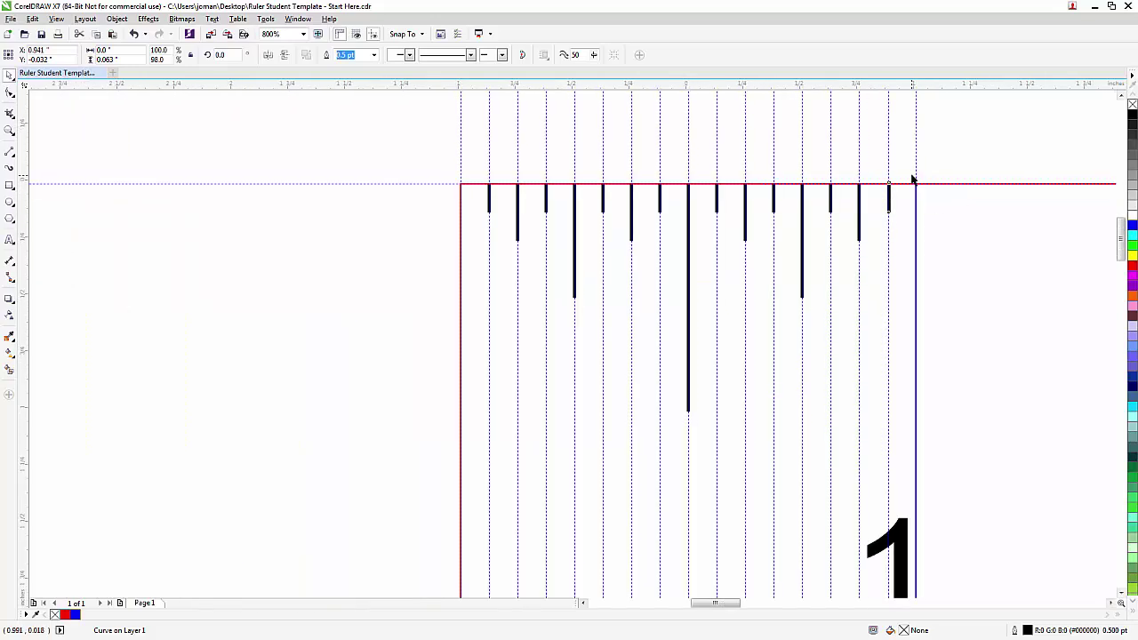
scroll(952, 236, "up", 2)
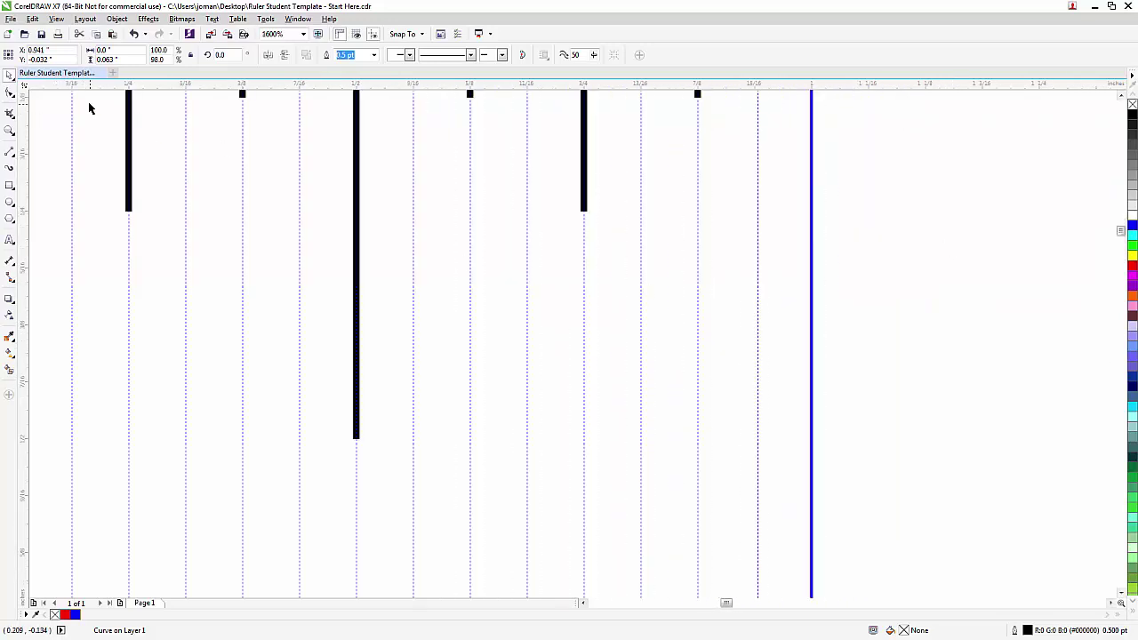
scroll(531, 191, "down", 1)
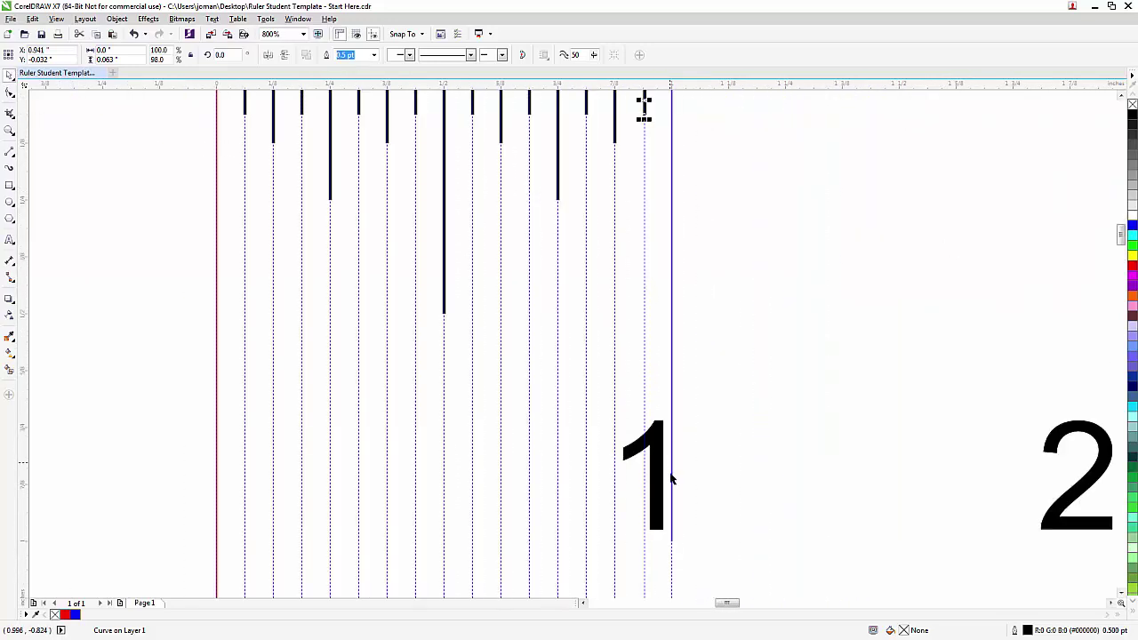
scroll(662, 476, "down", 1)
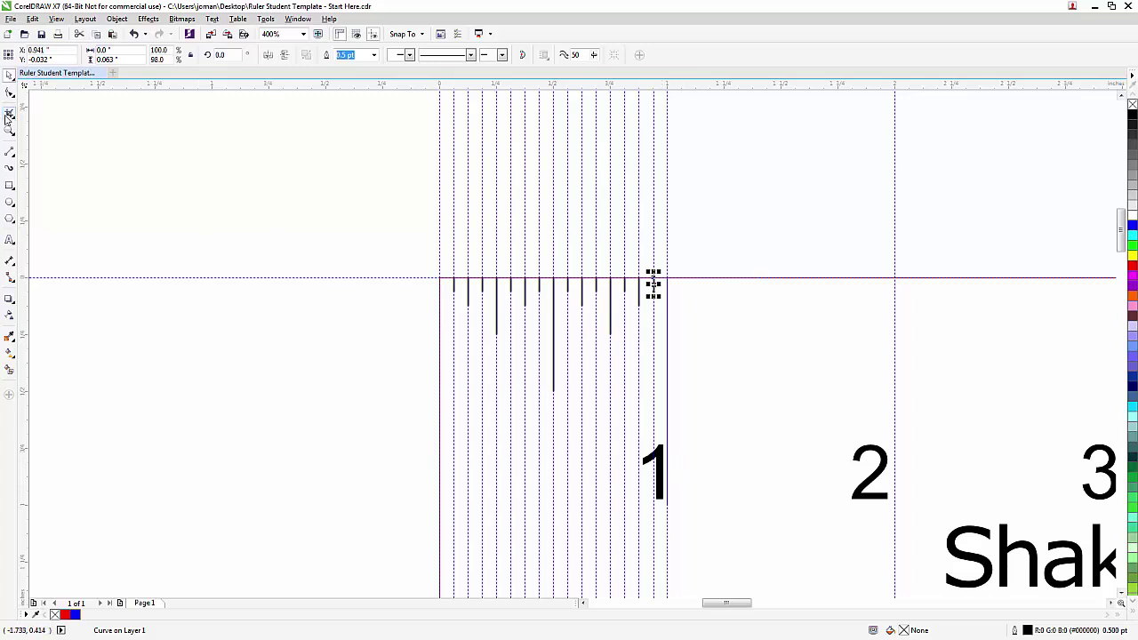
left_click(301, 198)
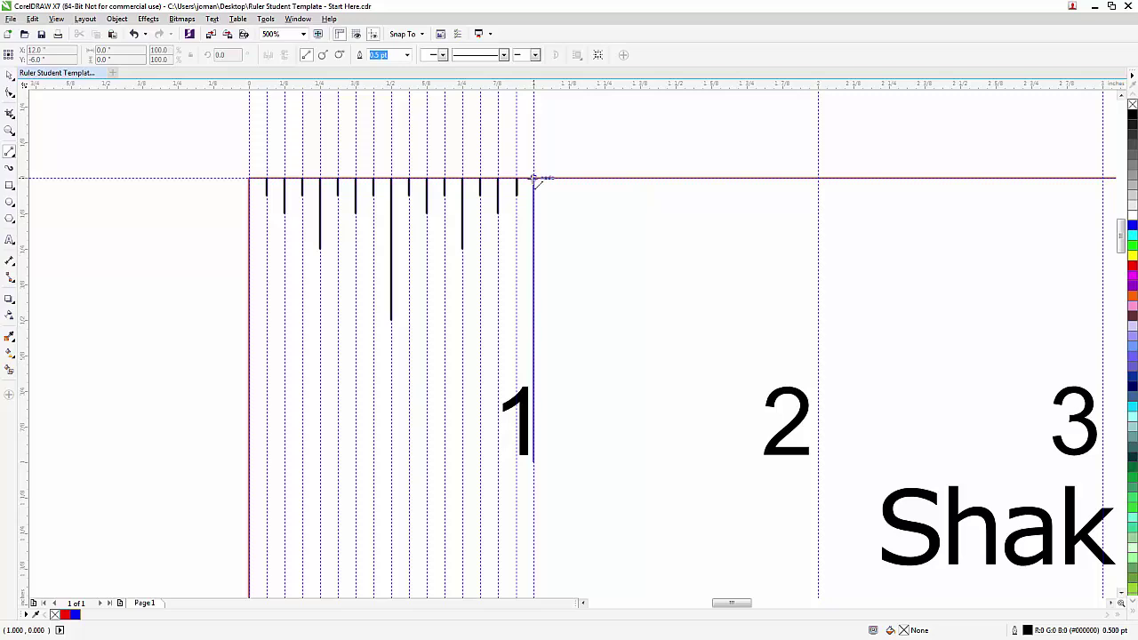
left_click_drag(534, 181, 533, 321)
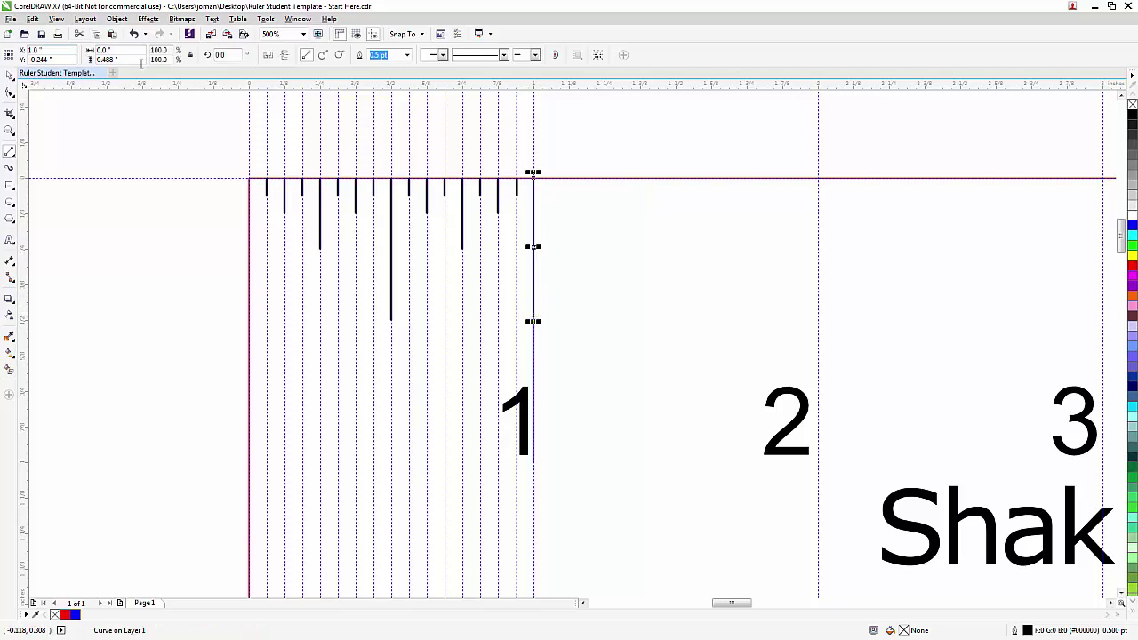
Set the line's height to 1 inch and snap its top to the ruler's top edge.
double_click(114, 59)
type("1")
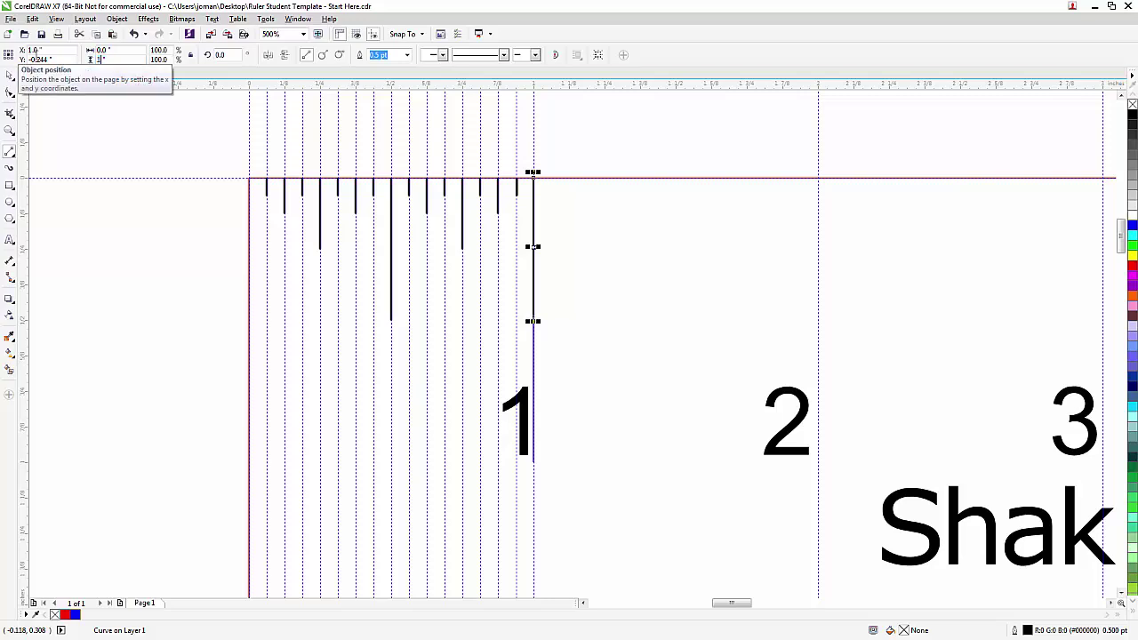
key("Return")
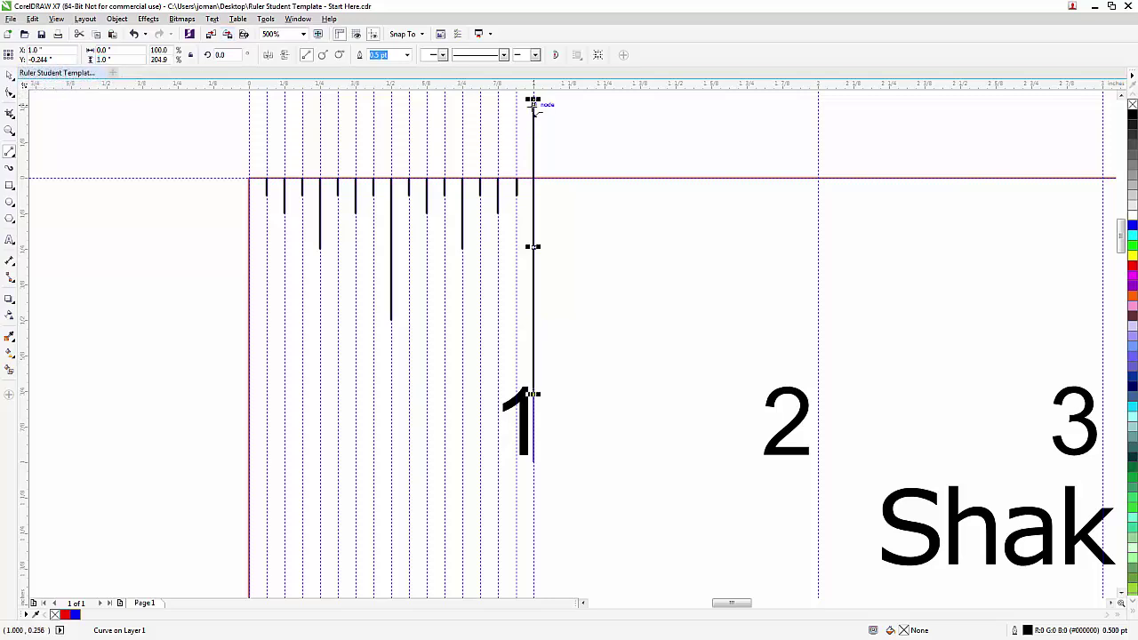
left_click(10, 75)
left_click_drag(534, 101, 534, 178)
scroll(498, 152, "down", 2)
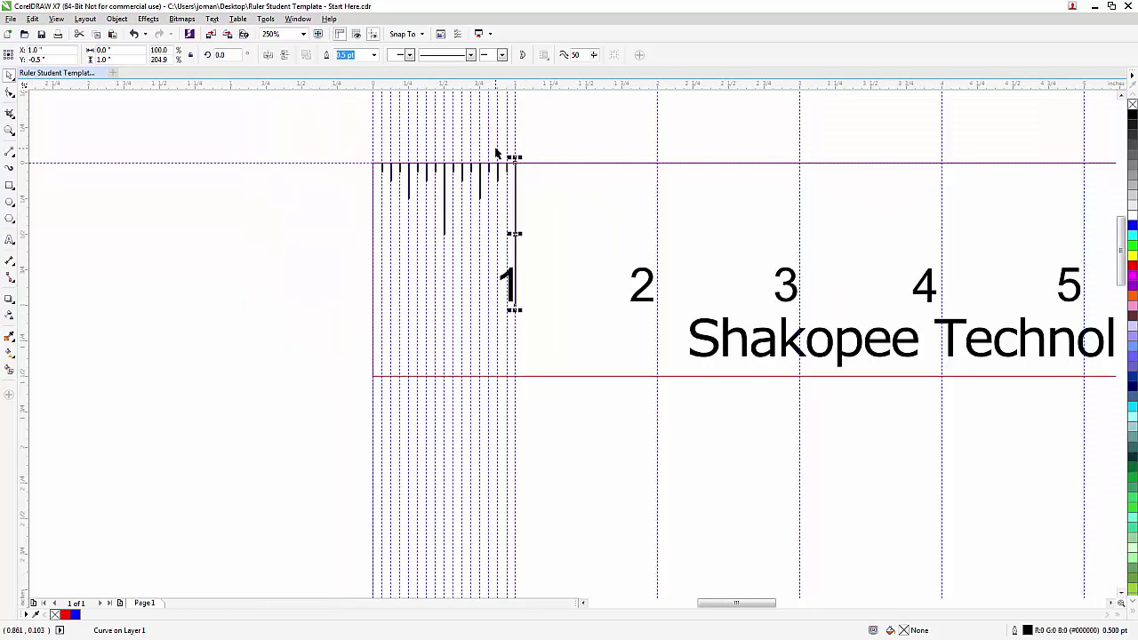
Copy the first inch's tick marks one inch right to span 1–2 inches, then select both inches.
left_click(410, 147)
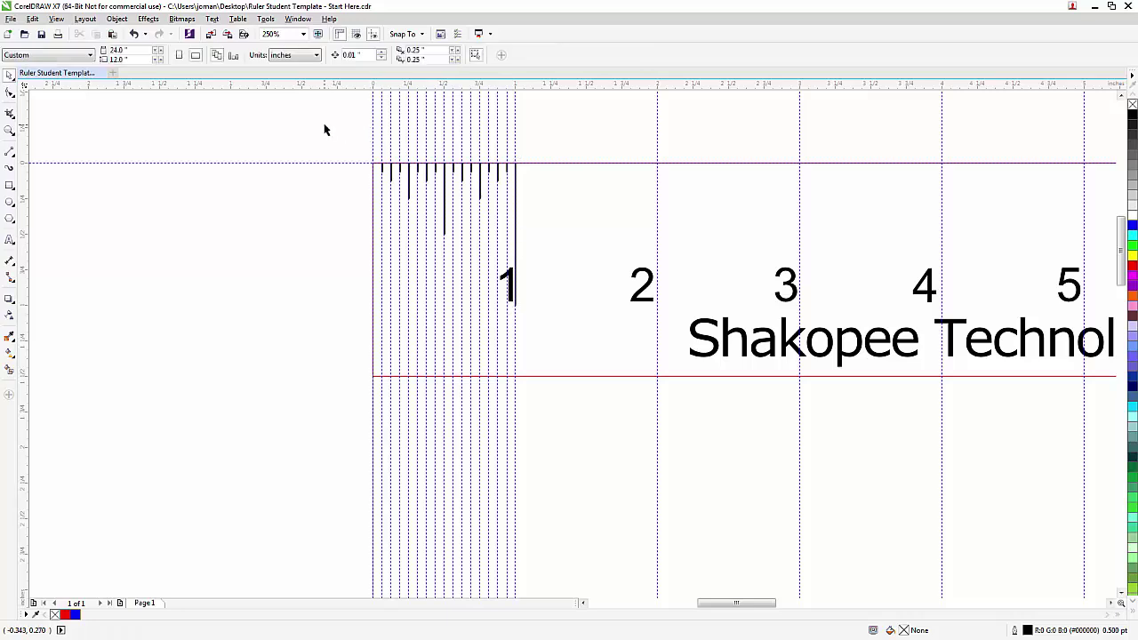
left_click_drag(322, 121, 494, 266)
left_click_drag(289, 122, 559, 340)
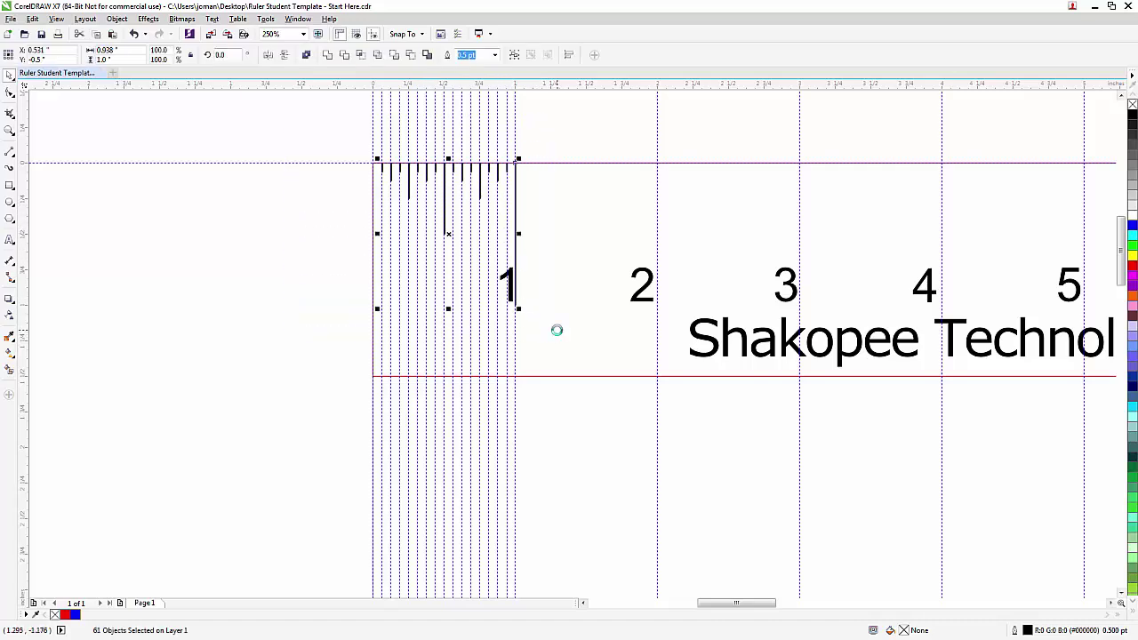
scroll(378, 155, "up", 1)
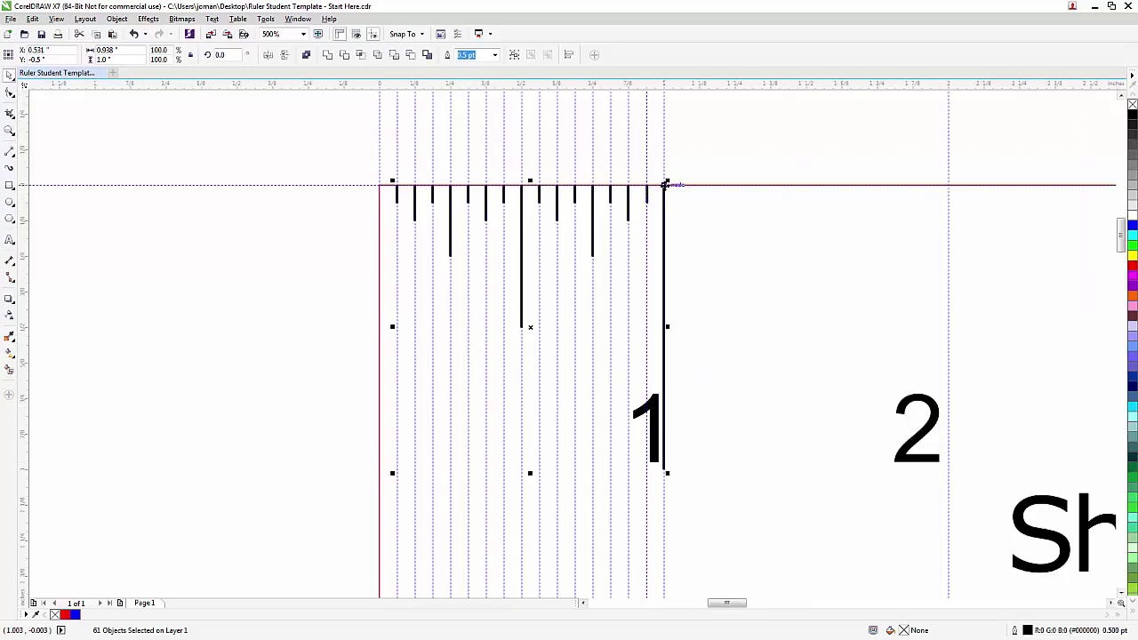
left_click_drag(666, 184, 950, 185)
scroll(612, 160, "down", 1)
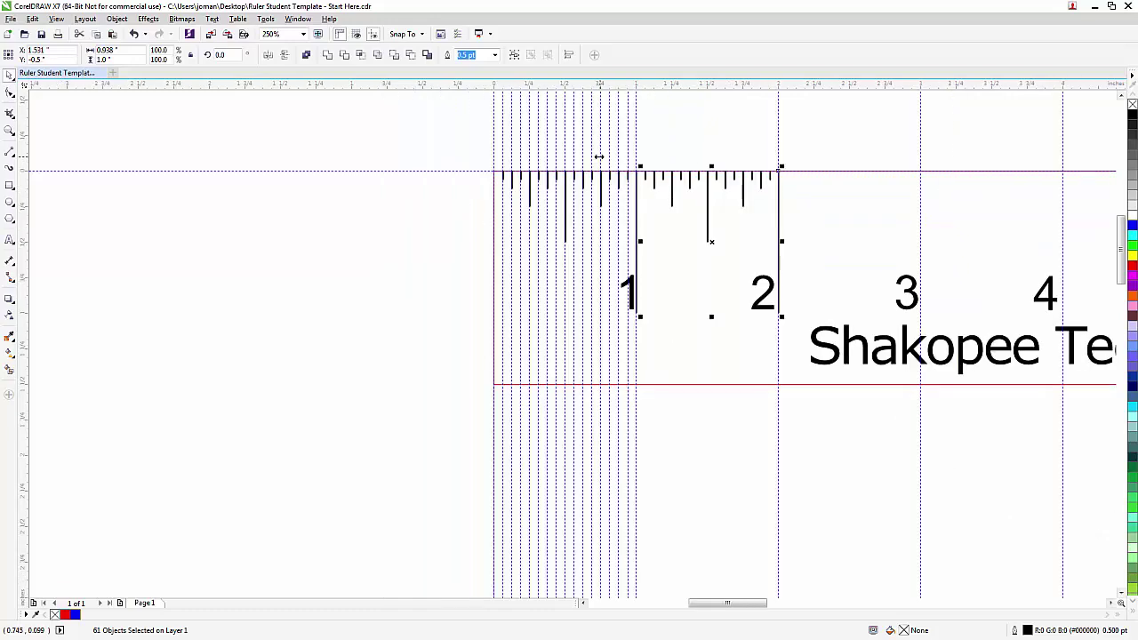
left_click_drag(445, 147, 794, 326)
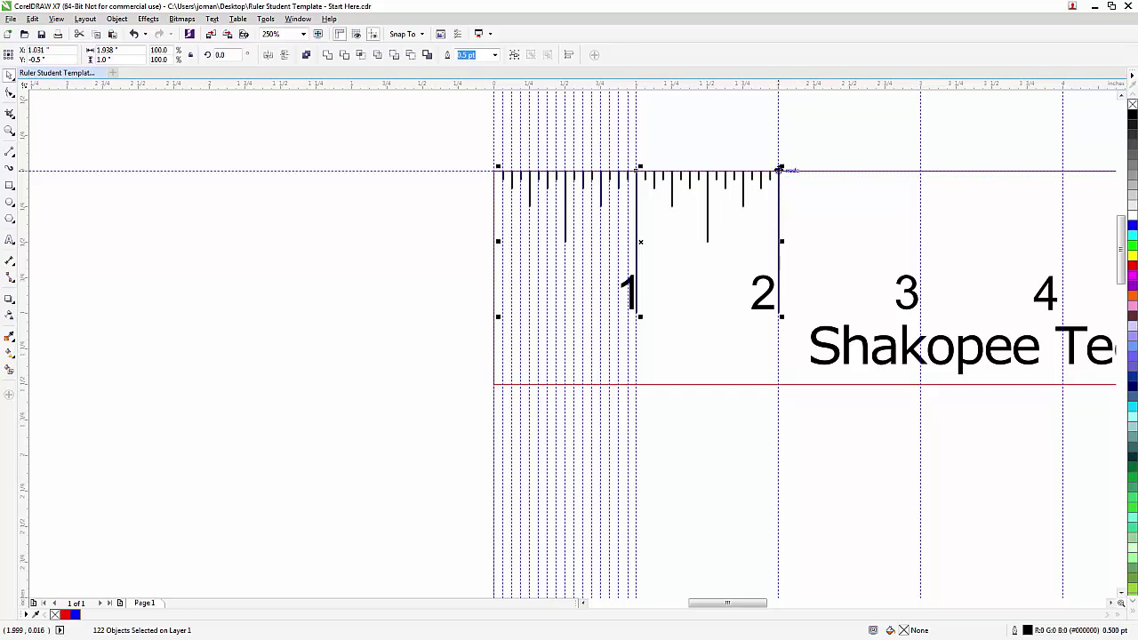
Copy the two-inch tick set to span 2–4 inches.
scroll(779, 169, "up", 1)
left_click_drag(779, 171, 301, 184)
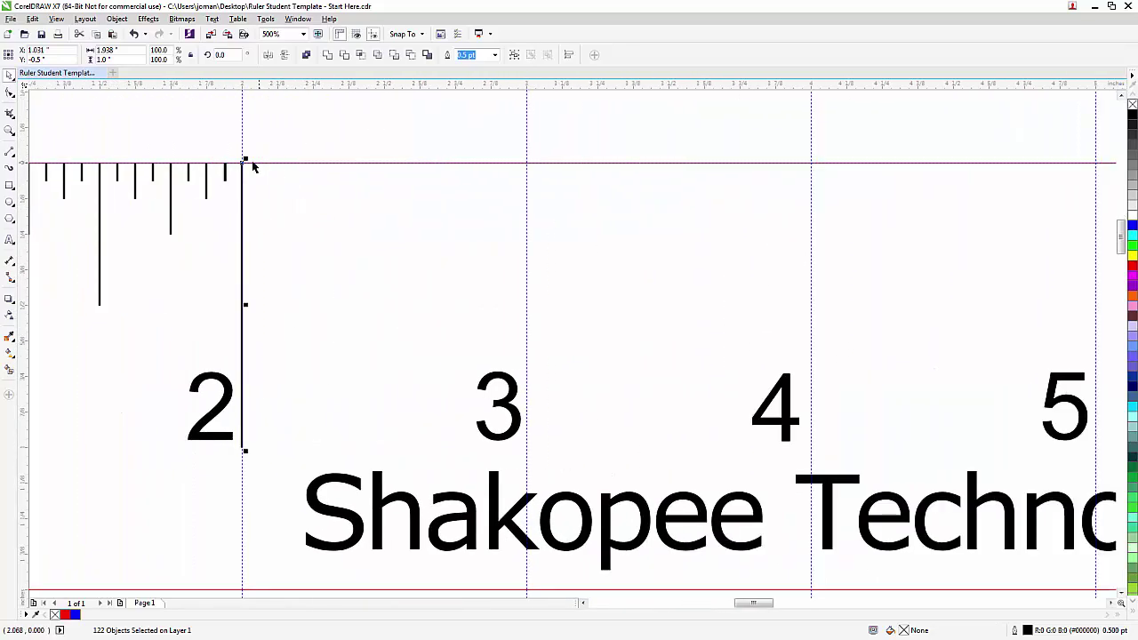
left_click_drag(242, 162, 811, 162)
scroll(708, 172, "down", 2)
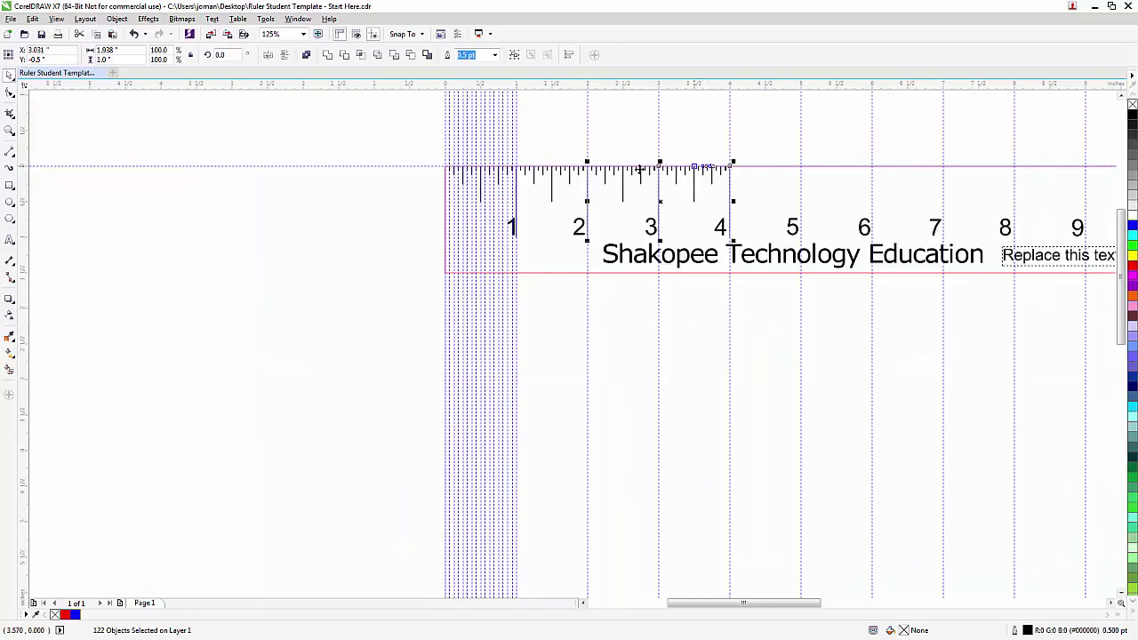
Copy the first four inches of ticks to 4–8 inches and place a set at 8–12 inches.
left_click_drag(385, 139, 758, 249)
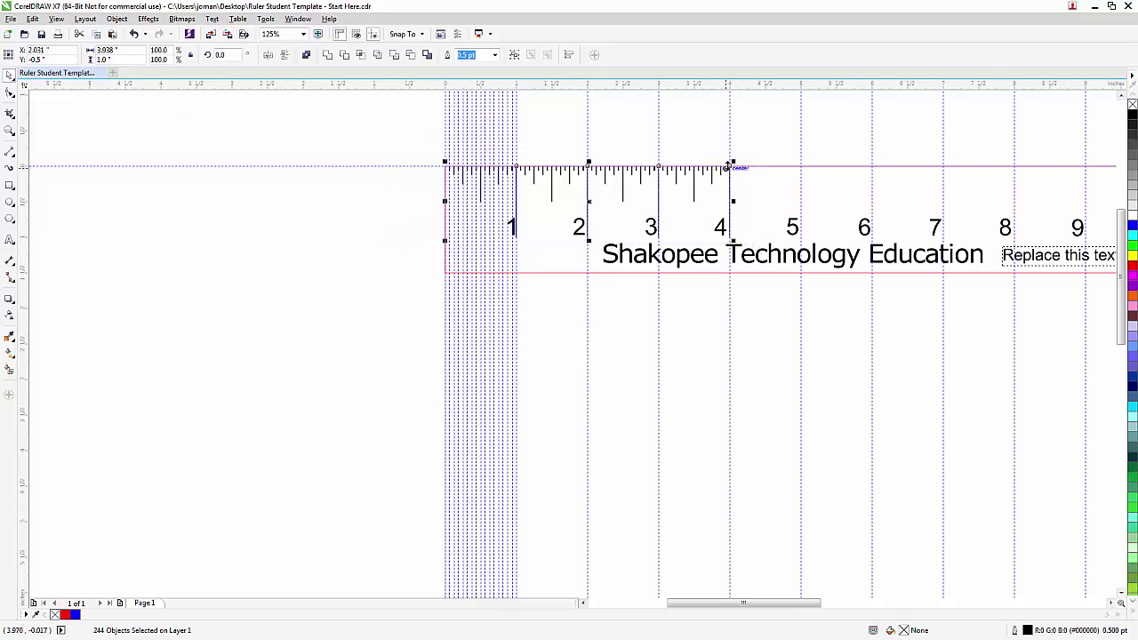
left_click(731, 166)
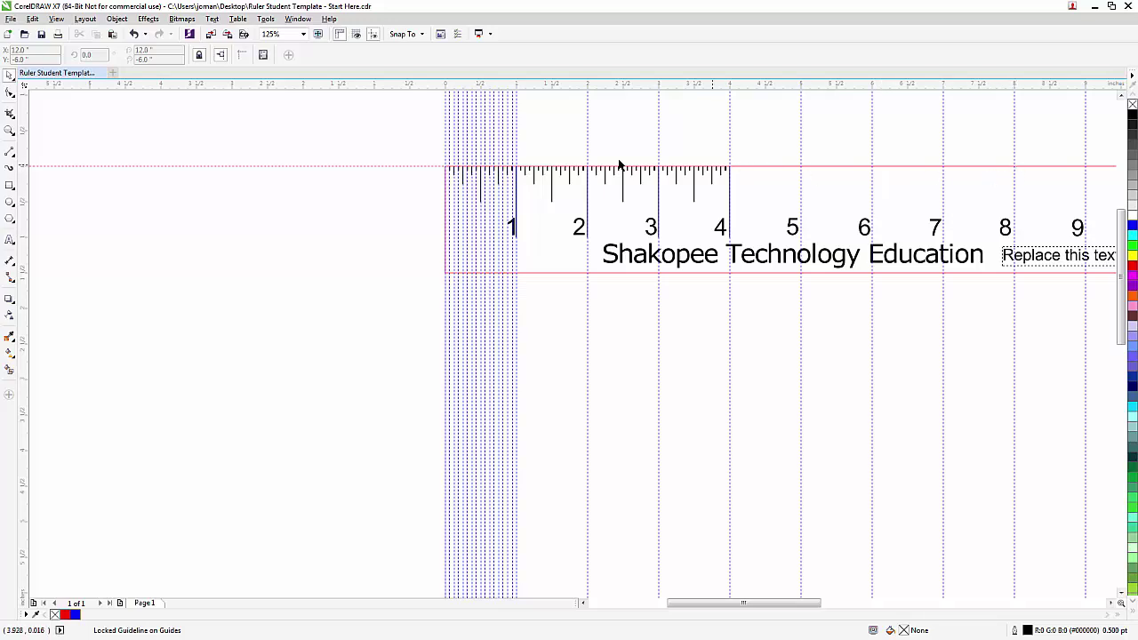
left_click_drag(412, 144, 755, 252)
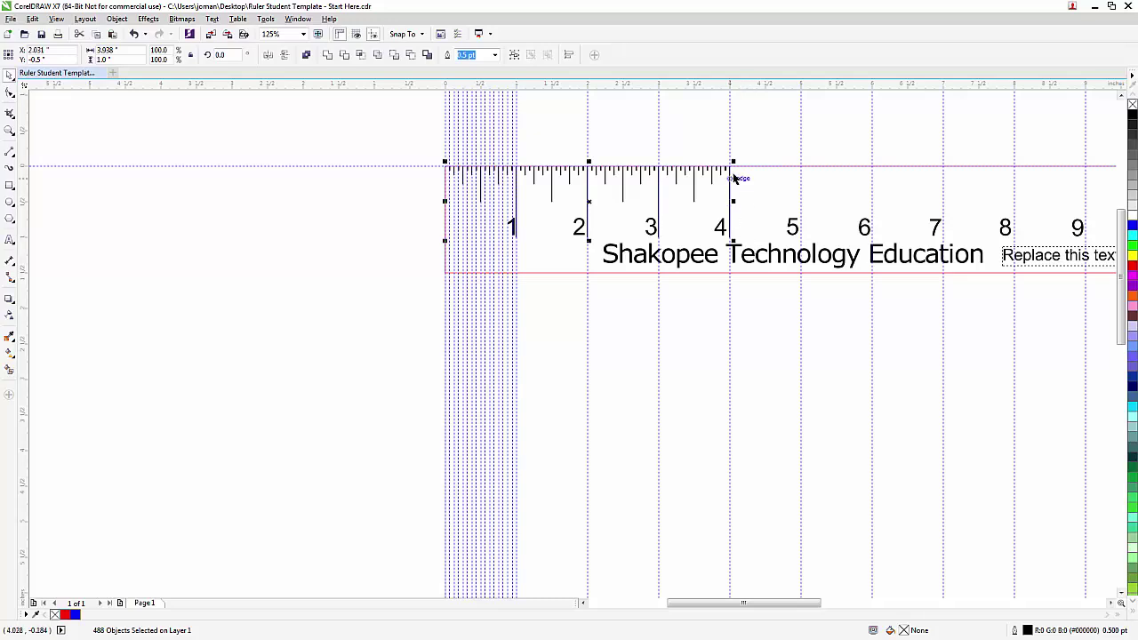
left_click_drag(730, 166, 1014, 169)
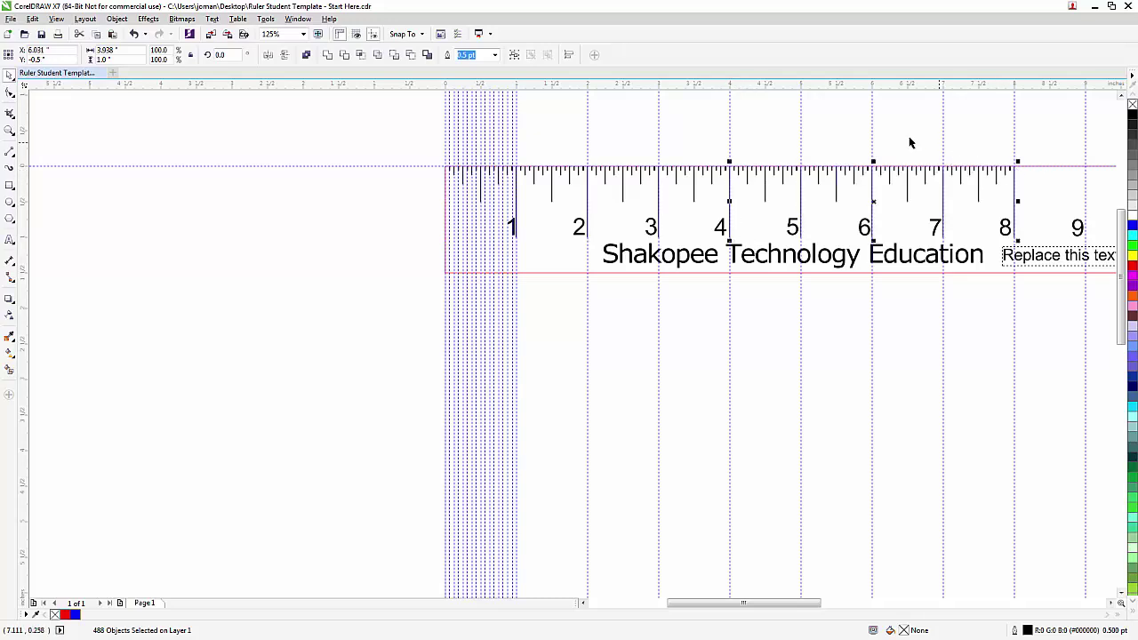
scroll(858, 140, "down", 1)
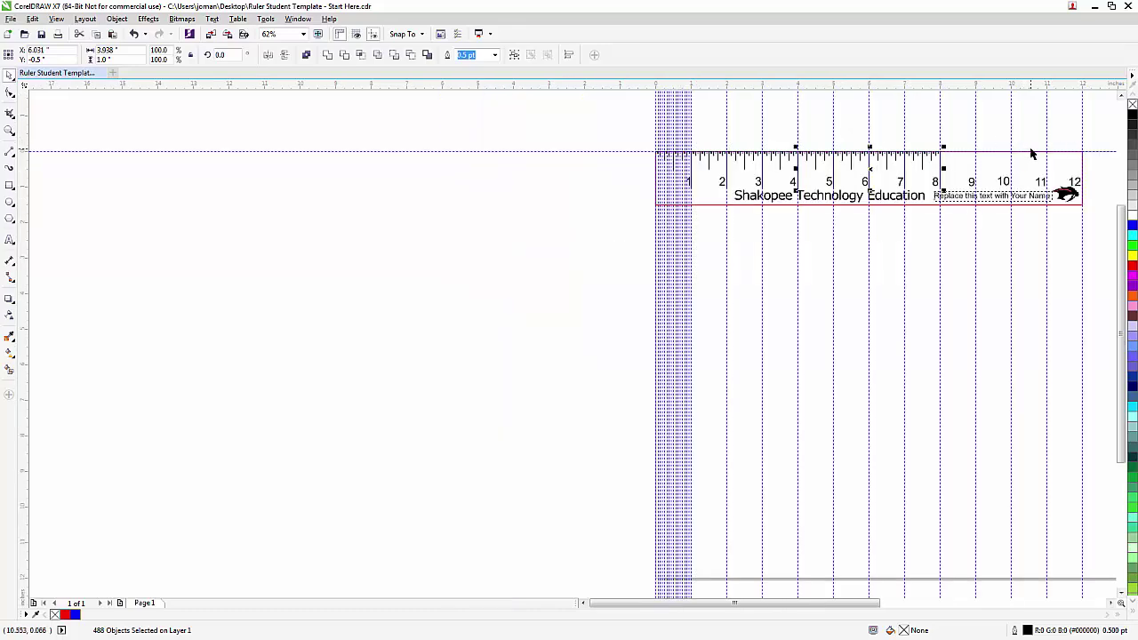
scroll(877, 150, "down", 1)
scroll(932, 160, "up", 2)
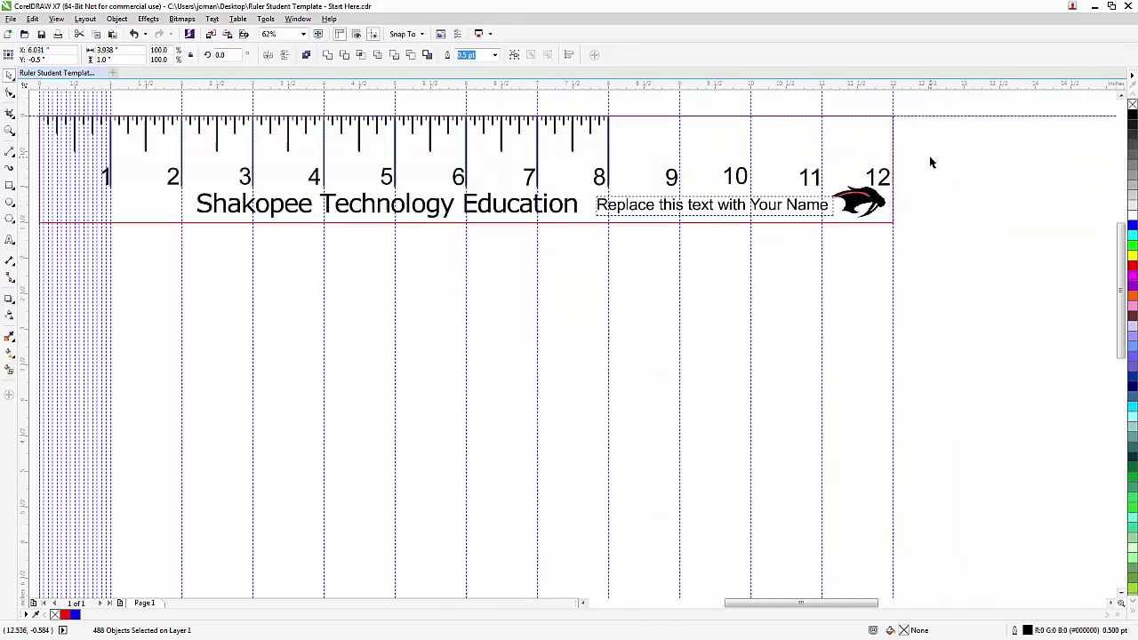
left_click_drag(612, 114, 892, 115)
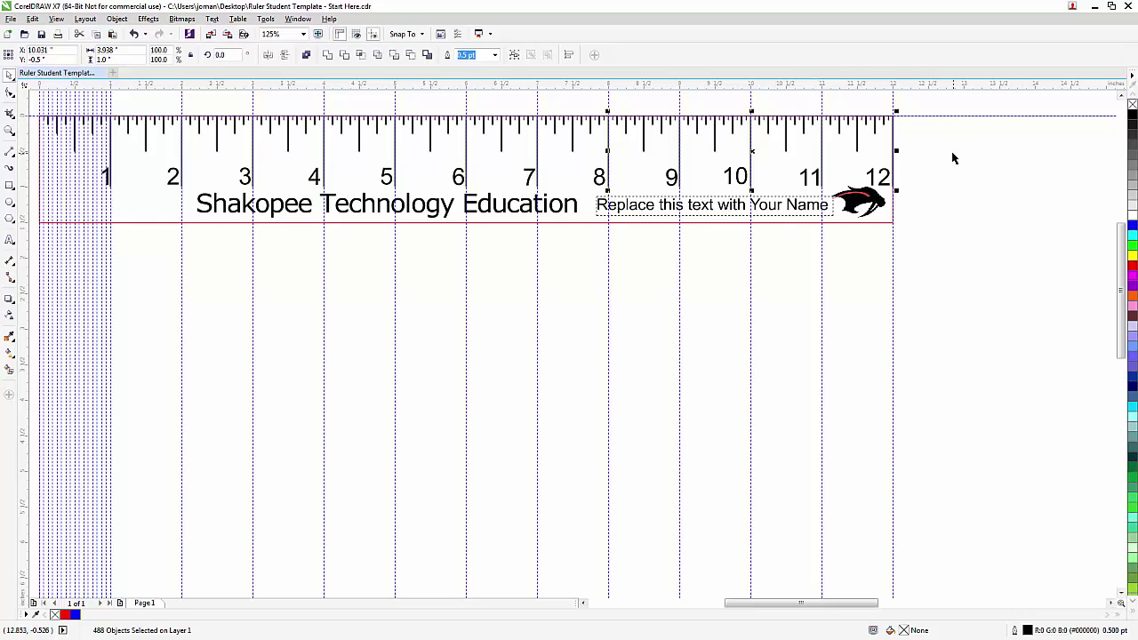
Select all of the placeholder paragraph text and type the user's name over it.
left_click(723, 206)
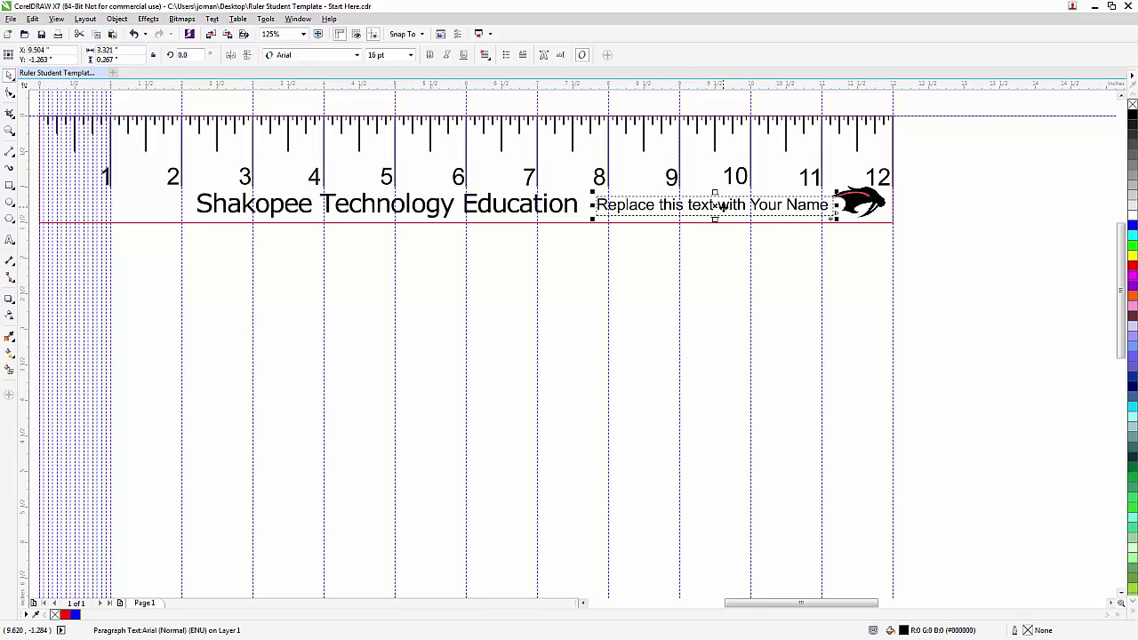
double_click(648, 205)
left_click_drag(596, 204, 968, 231)
type("Mr Oman")
Check the new name on the ruler and return to the Pick tool.
scroll(902, 224, "down", 2)
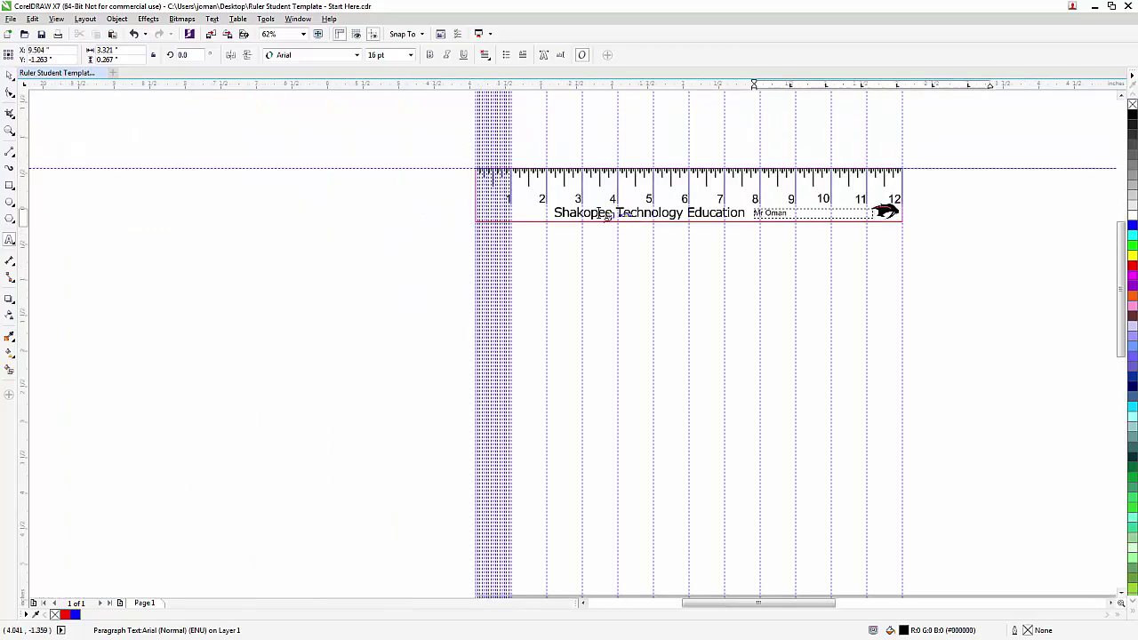
scroll(607, 214, "up", 2)
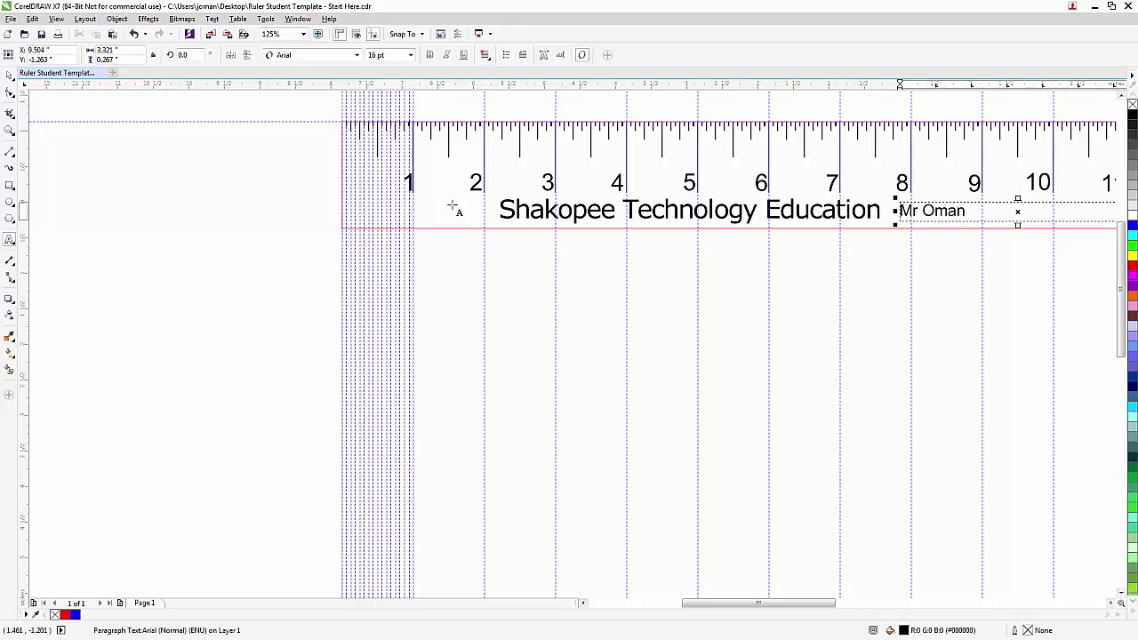
scroll(381, 211, "down", 2)
scroll(392, 212, "up", 2)
scroll(349, 209, "down", 2)
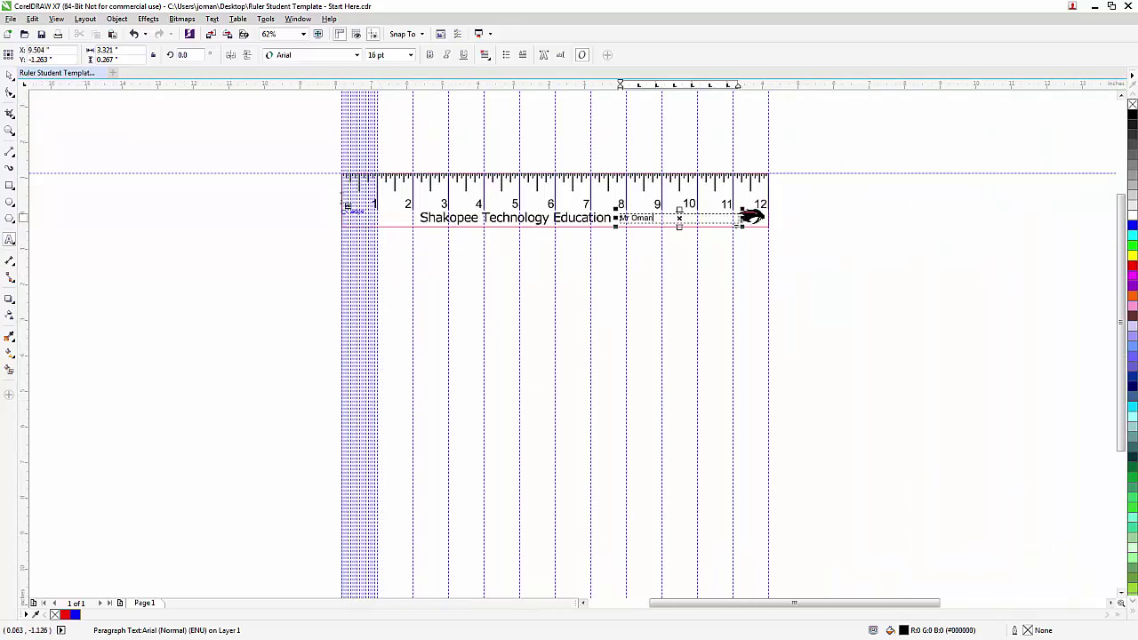
scroll(383, 182, "up", 2)
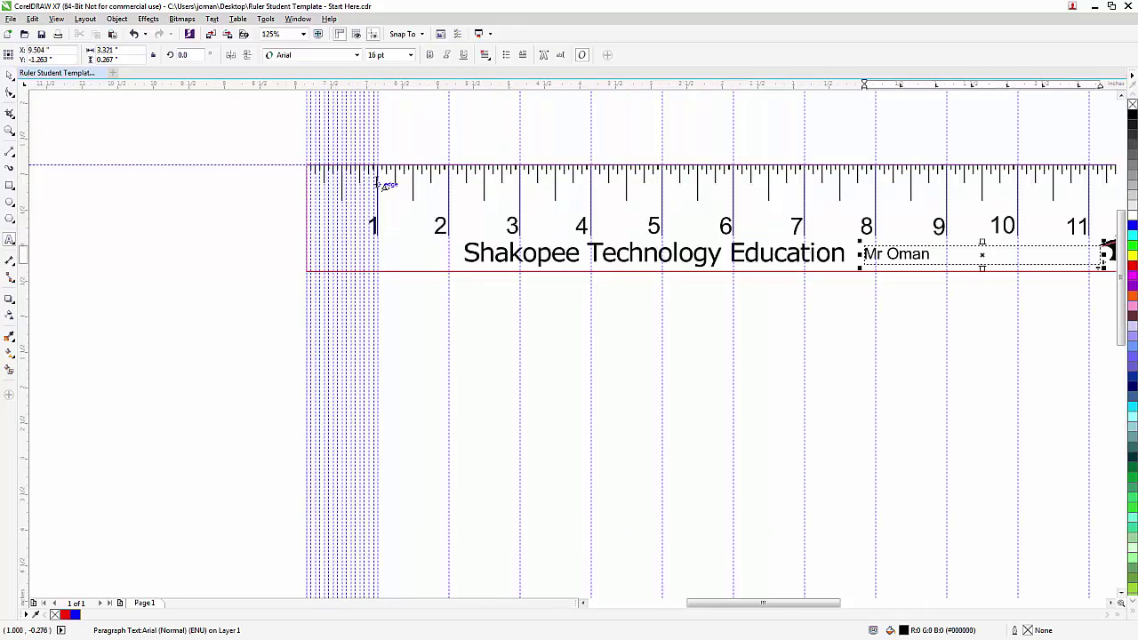
scroll(400, 203, "down", 2)
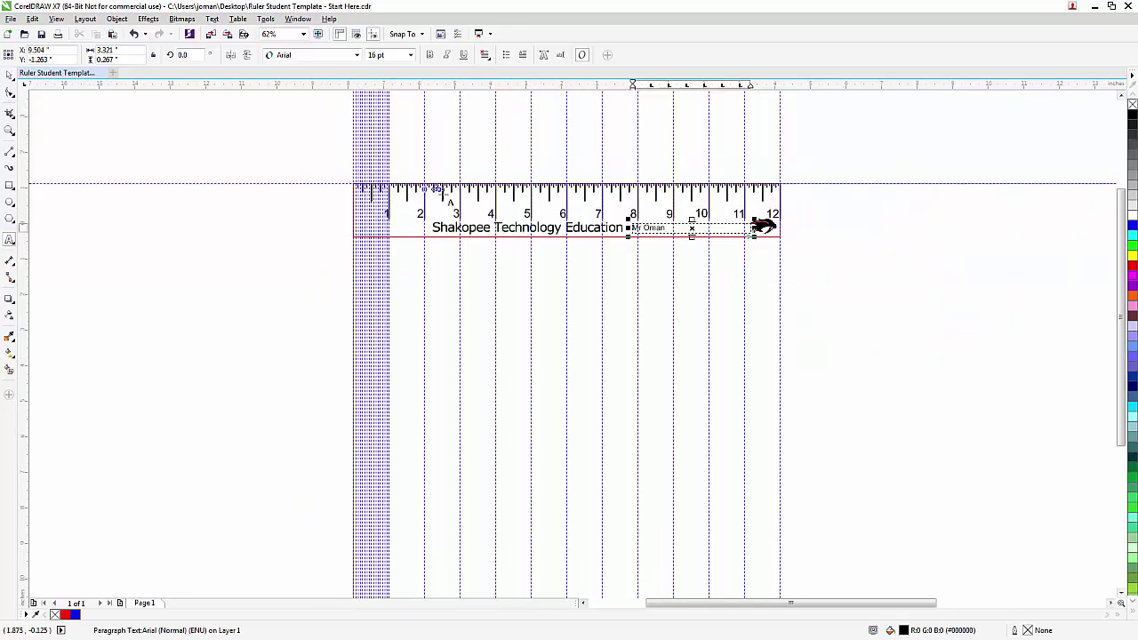
scroll(393, 233, "up", 2)
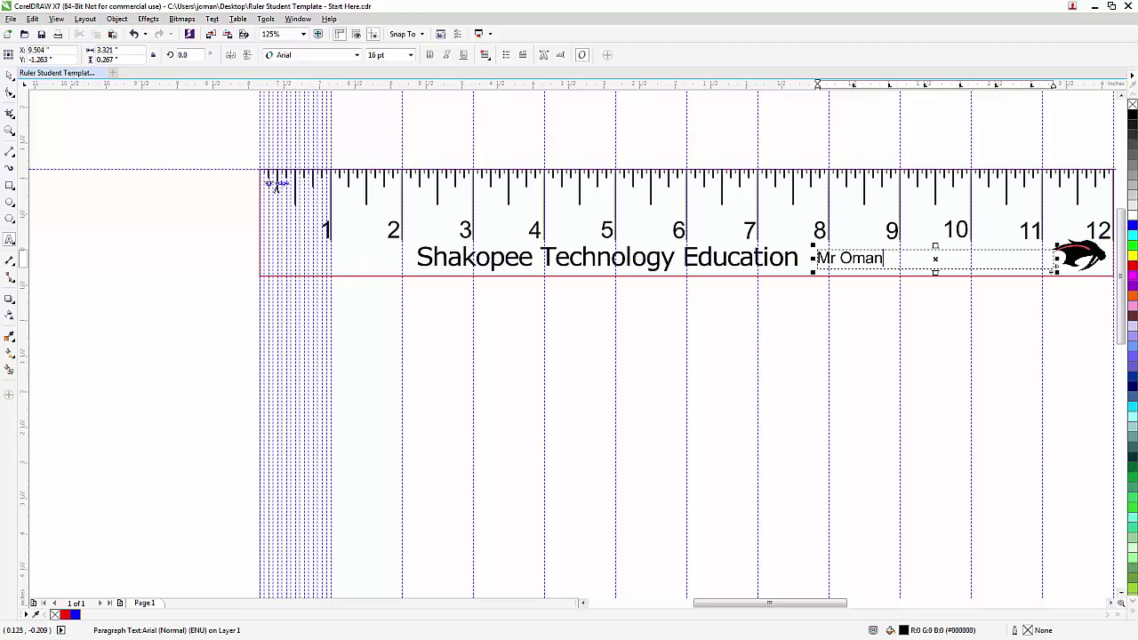
left_click(10, 76)
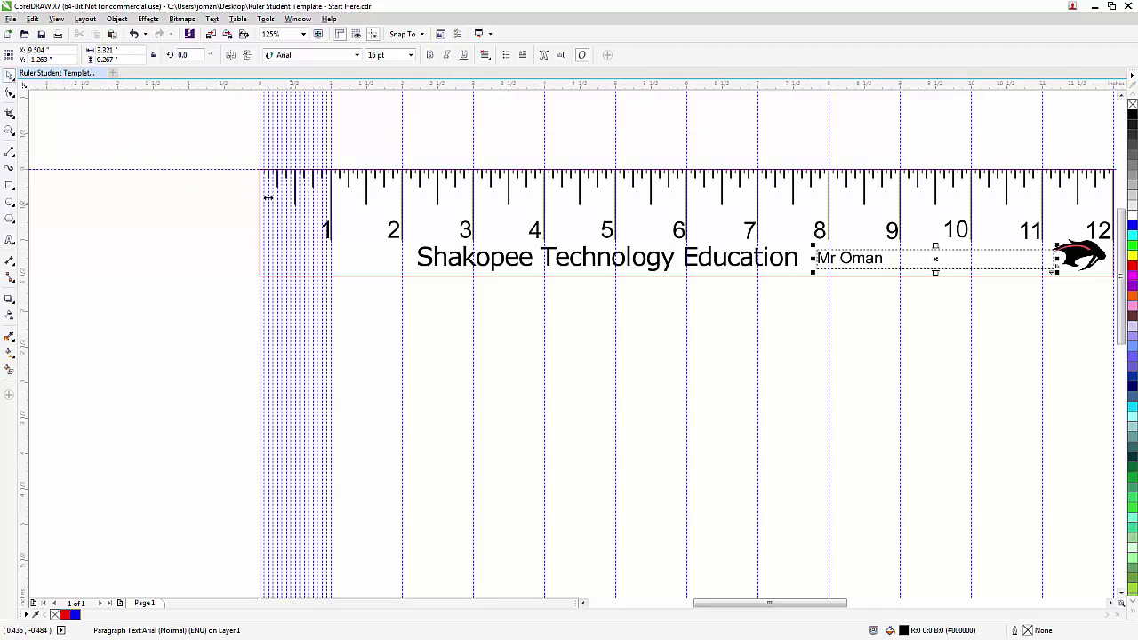
scroll(235, 186, "down", 1)
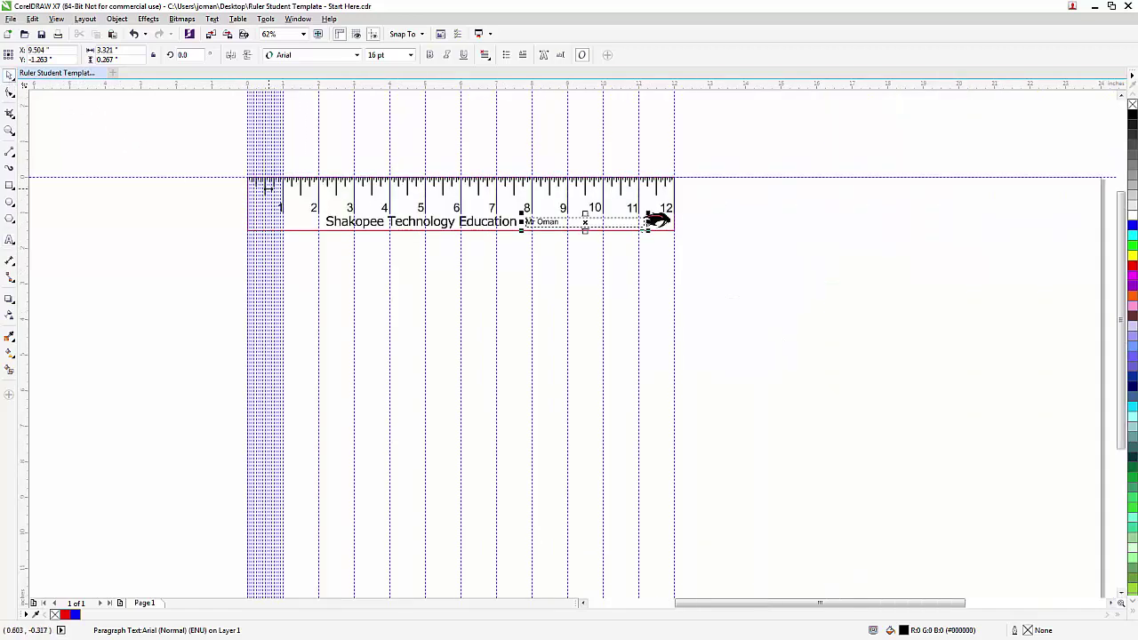
scroll(261, 160, "up", 1)
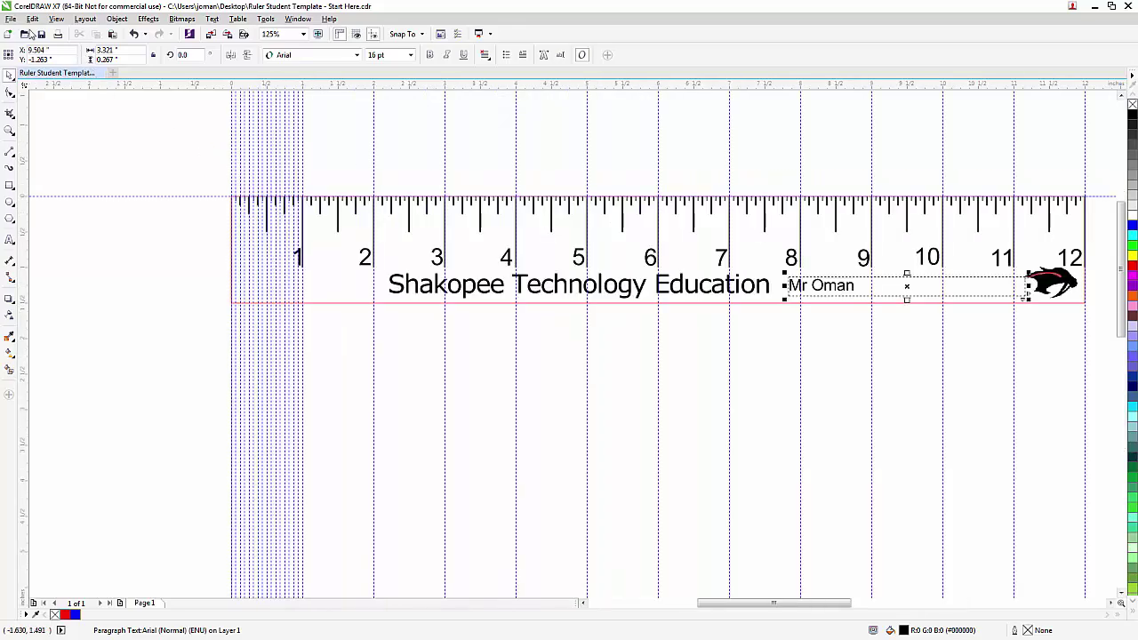
Start File > Save As and browse into the StudentShare (K:) drive.
left_click(10, 19)
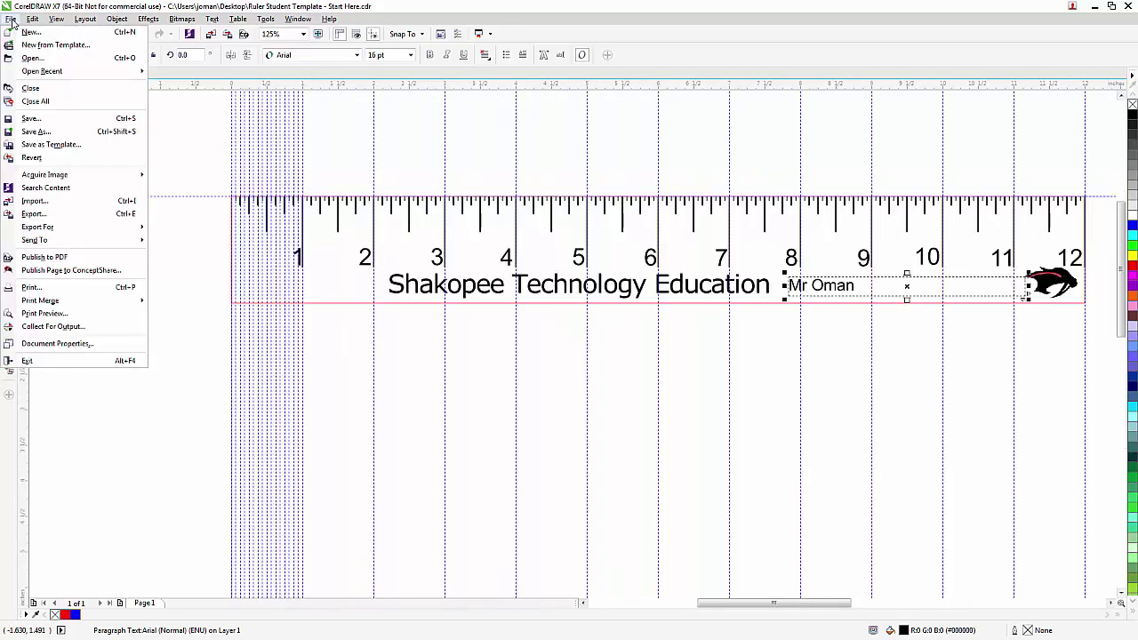
left_click(41, 131)
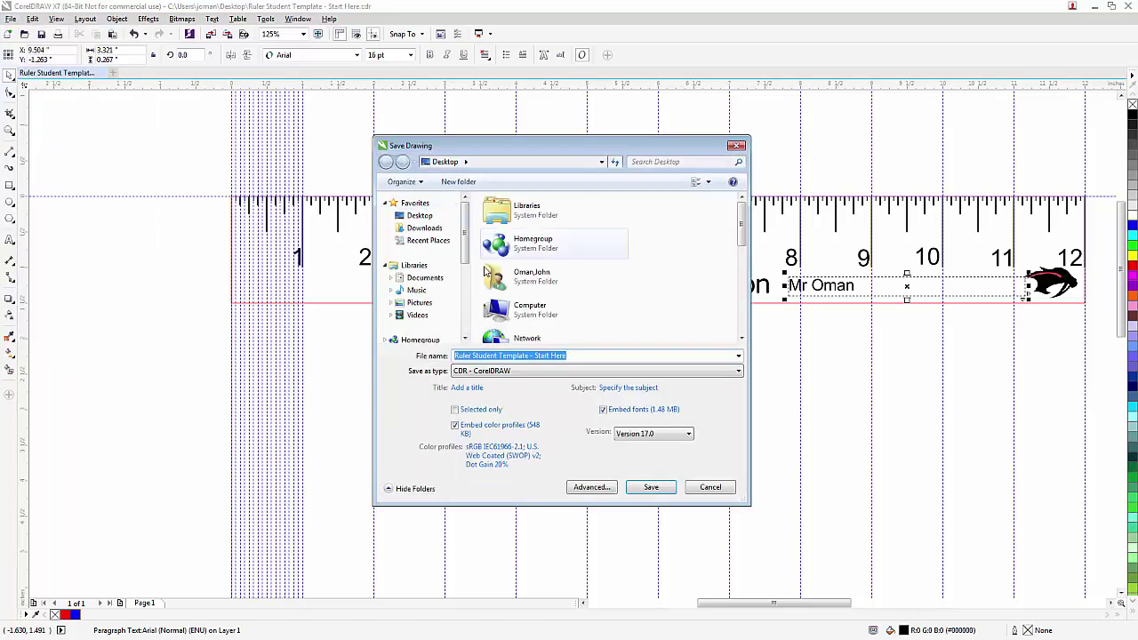
left_click_drag(469, 250, 468, 315)
left_click(425, 236)
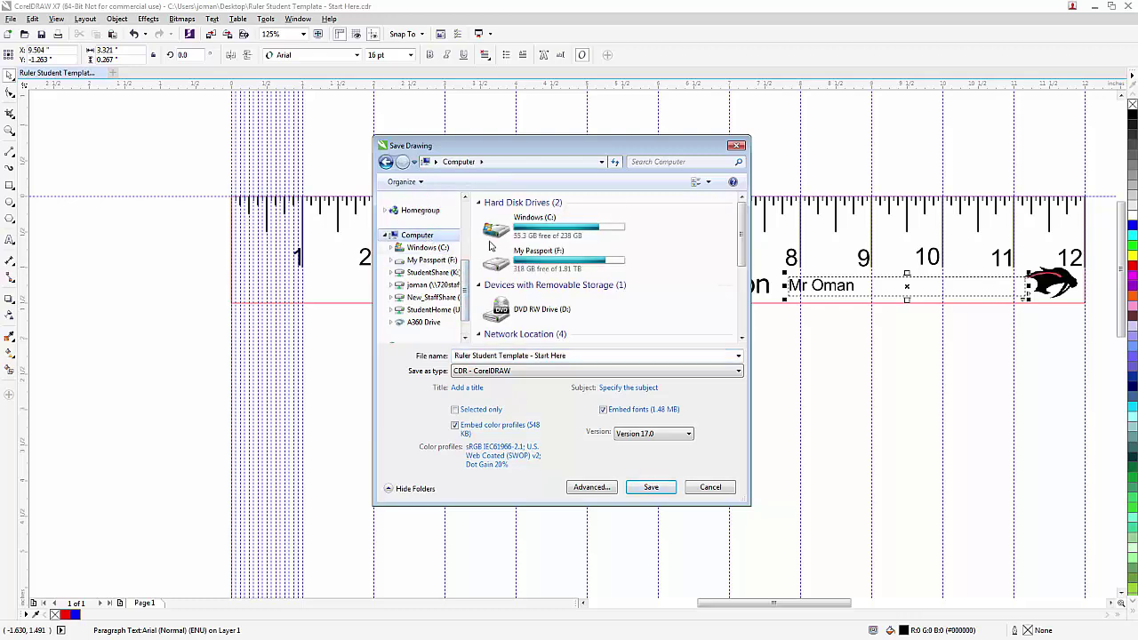
left_click_drag(739, 247, 745, 307)
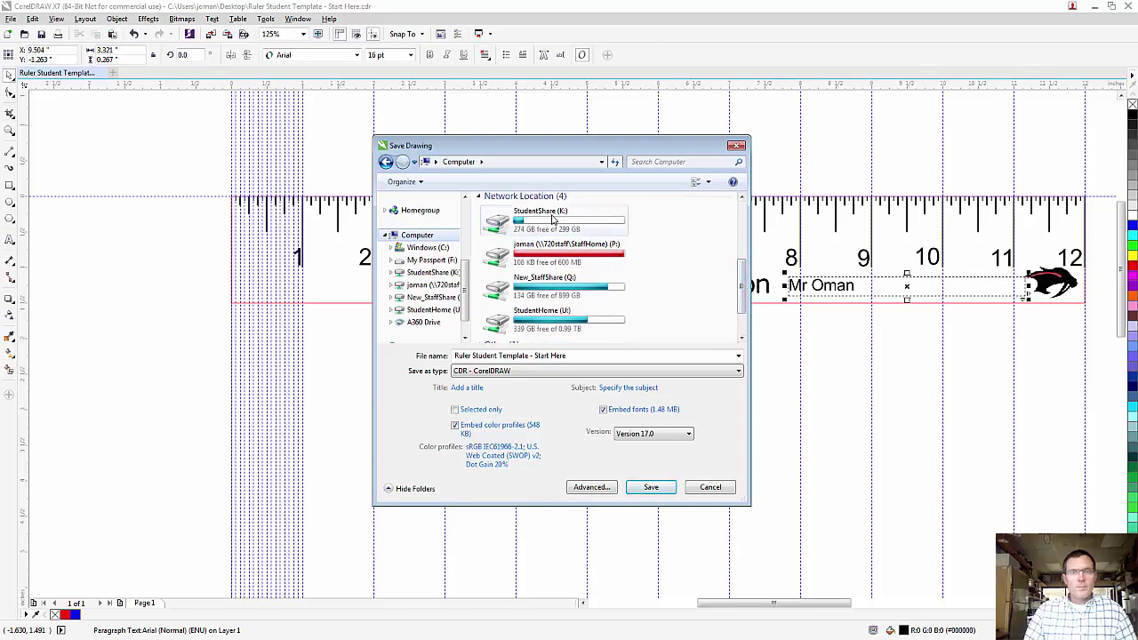
double_click(561, 219)
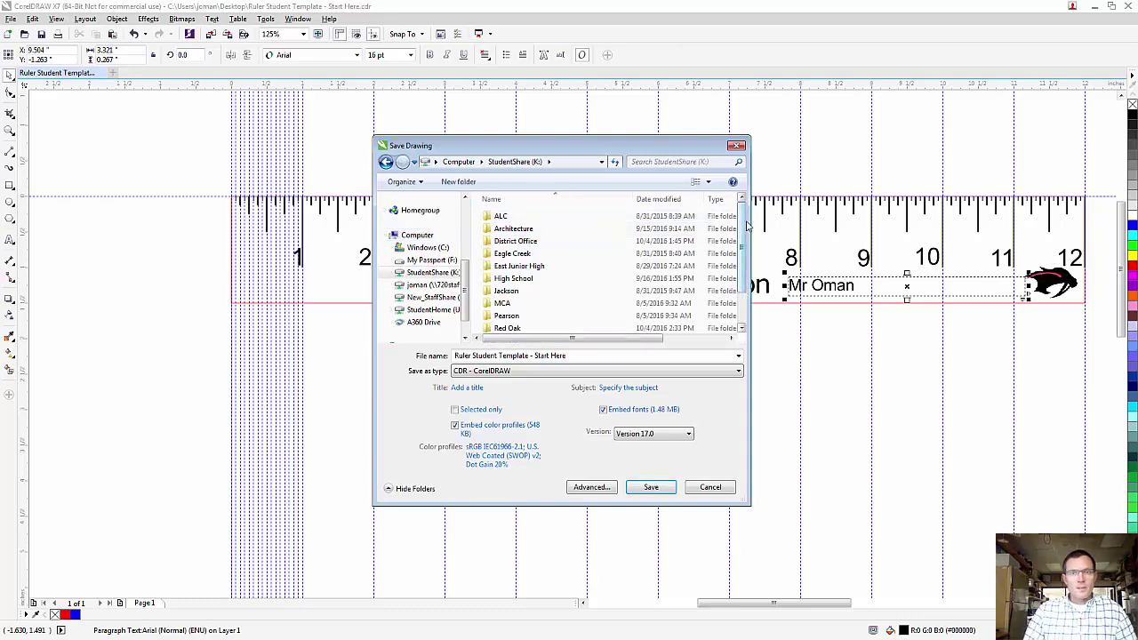
Browse through East Junior High > TechEd > own folder > 6TH Hour.
left_click_drag(743, 230, 743, 236)
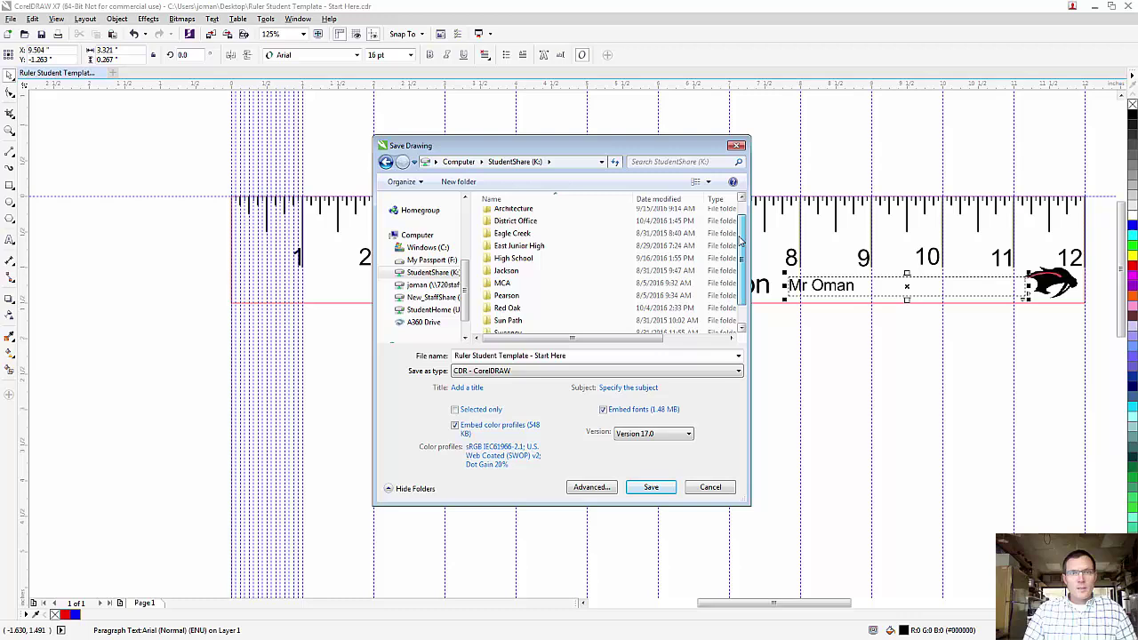
double_click(547, 256)
left_click(740, 328)
left_click(740, 328)
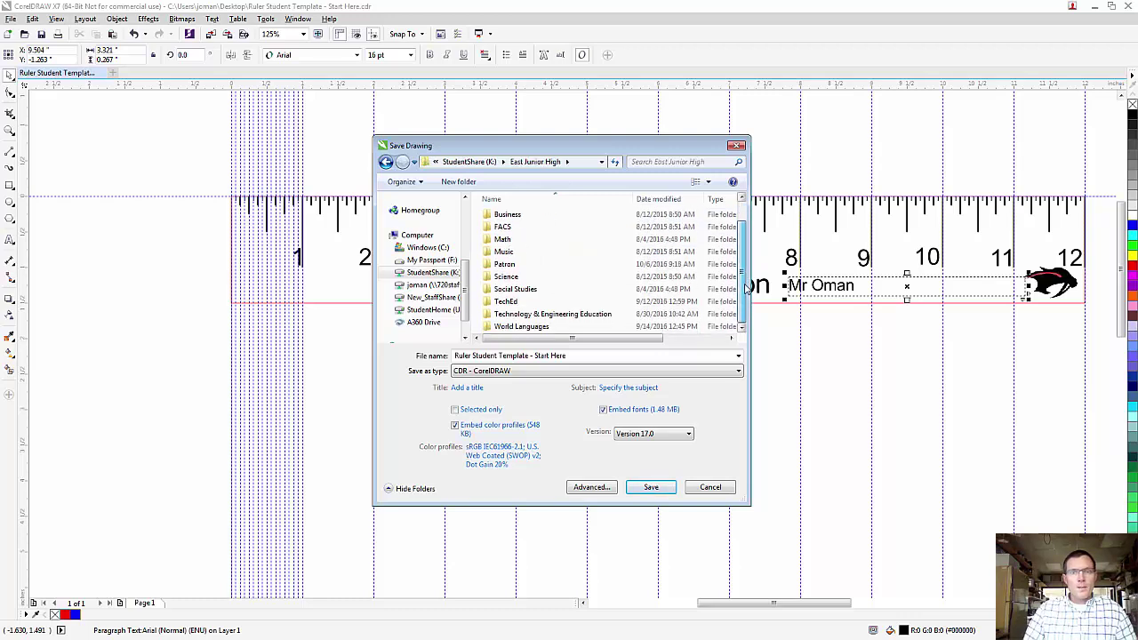
double_click(524, 304)
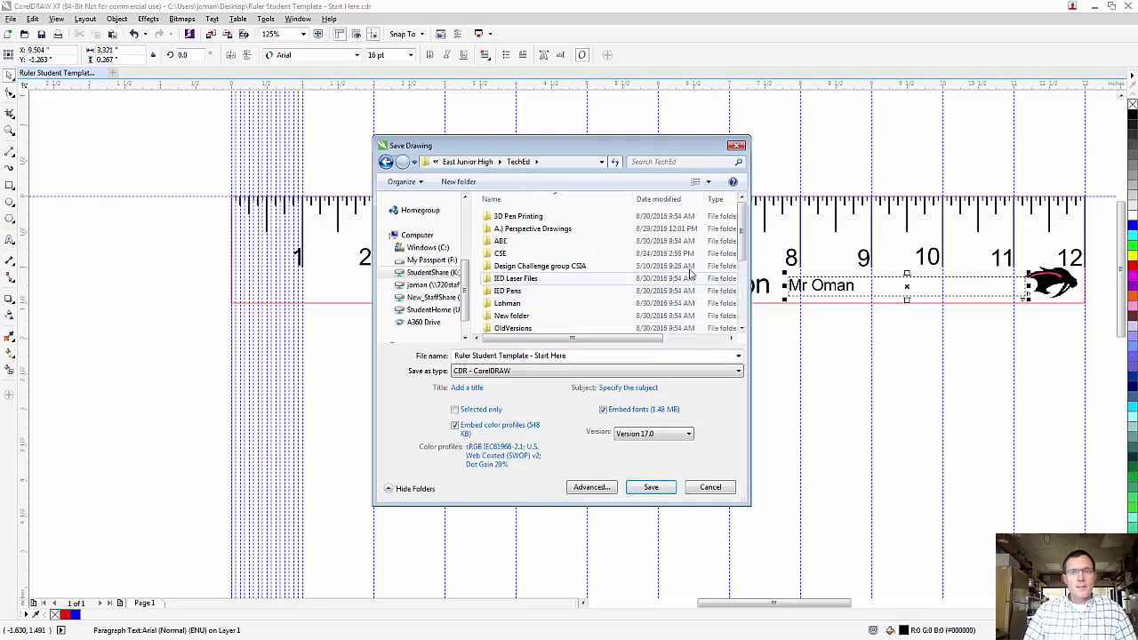
scroll(746, 249, "down", 2)
double_click(523, 264)
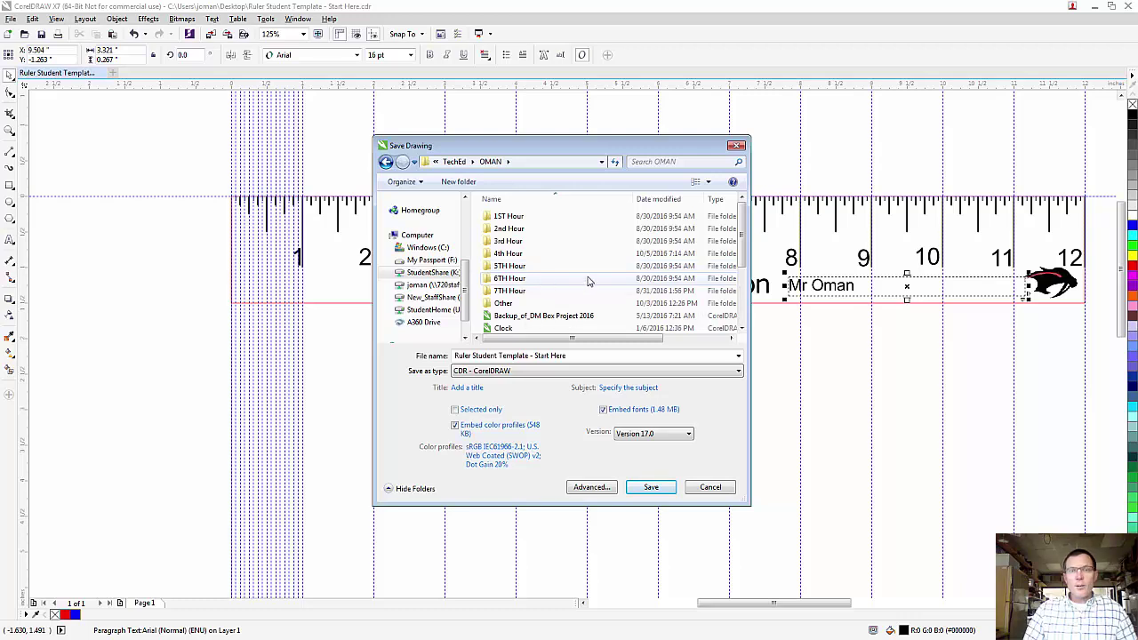
double_click(528, 279)
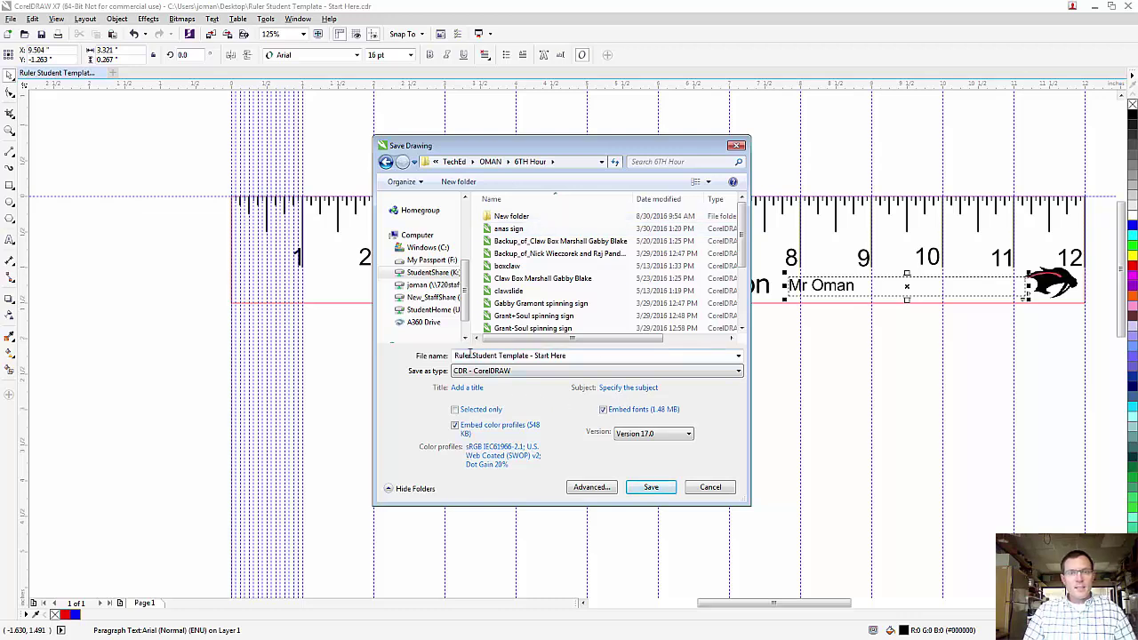
Prefix the file name with the student's surname and save into 6TH Hour.
key("ctrl+a")
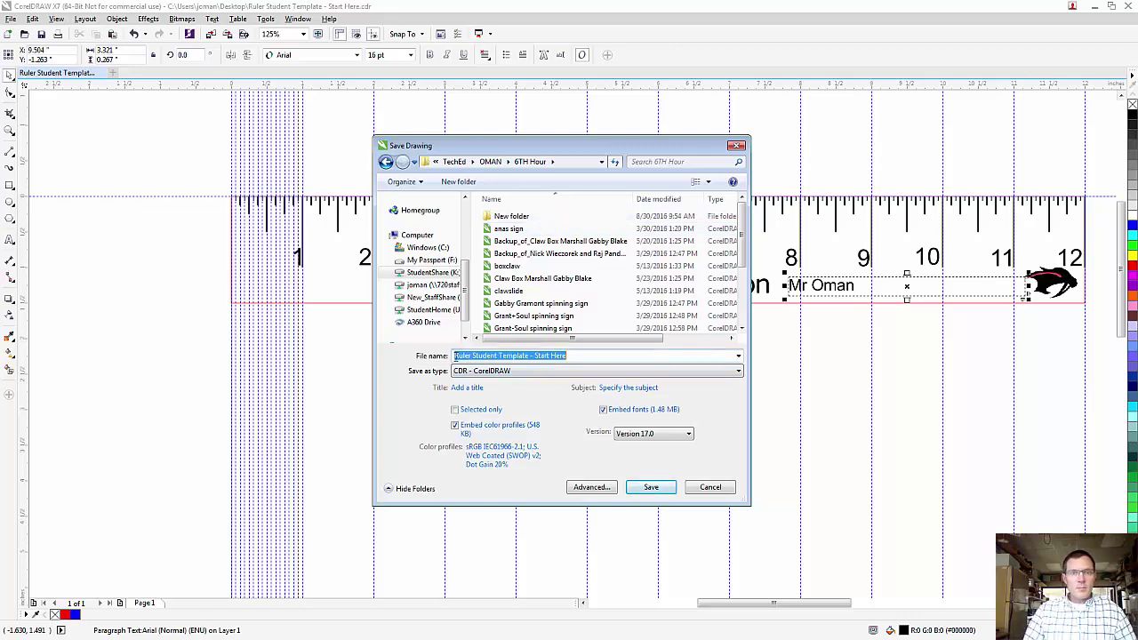
key("Home")
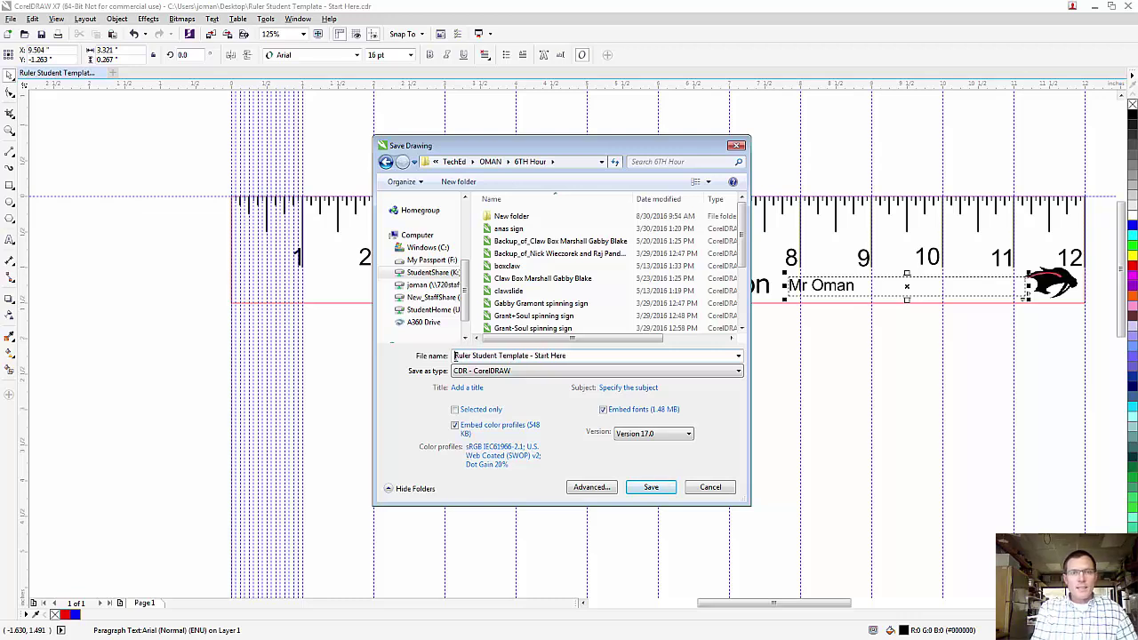
type("Anderson")
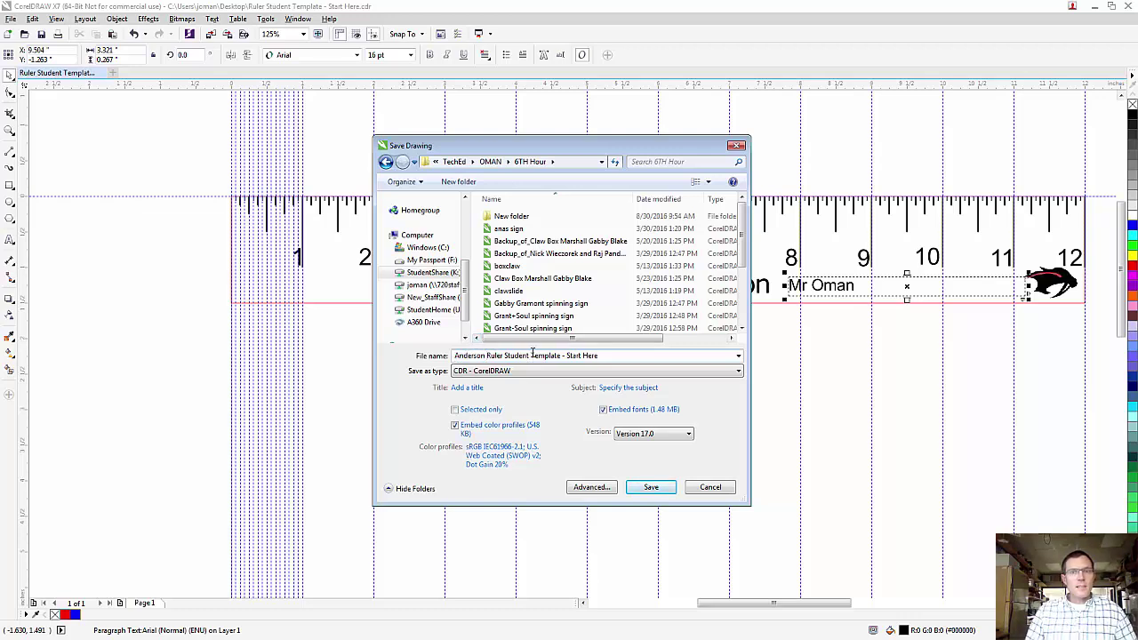
left_click(652, 488)
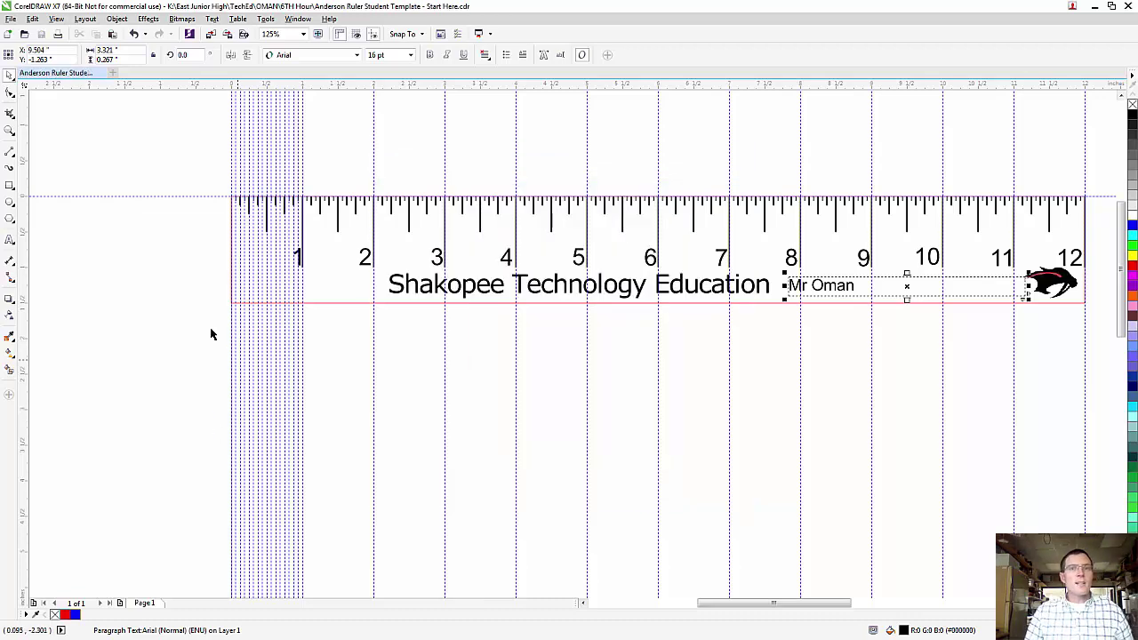
scroll(107, 209, "down", 2)
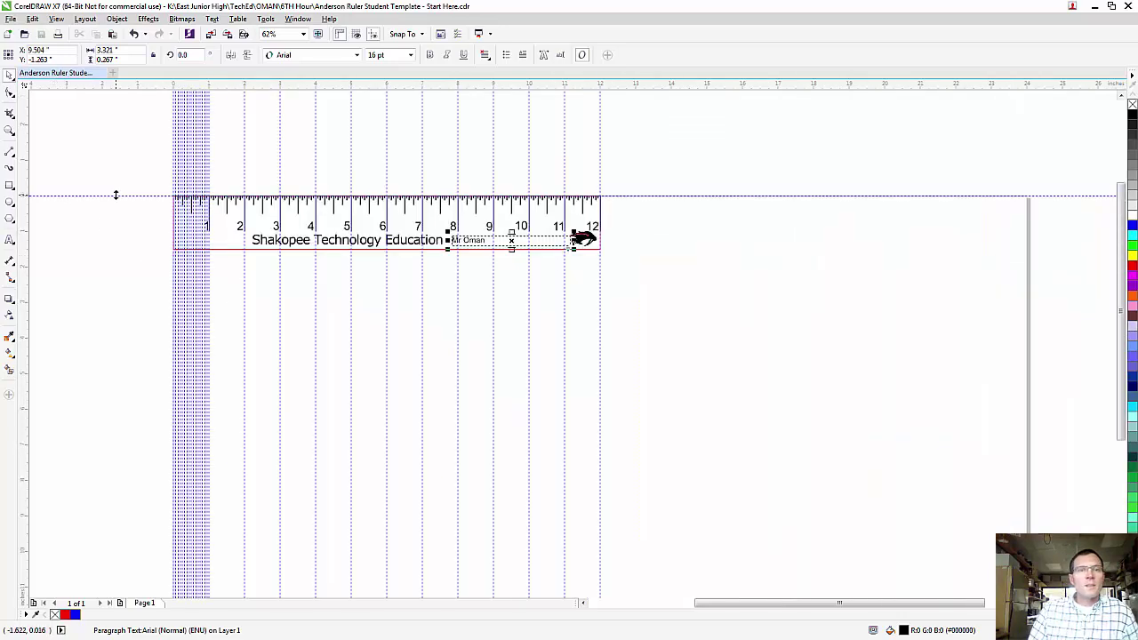